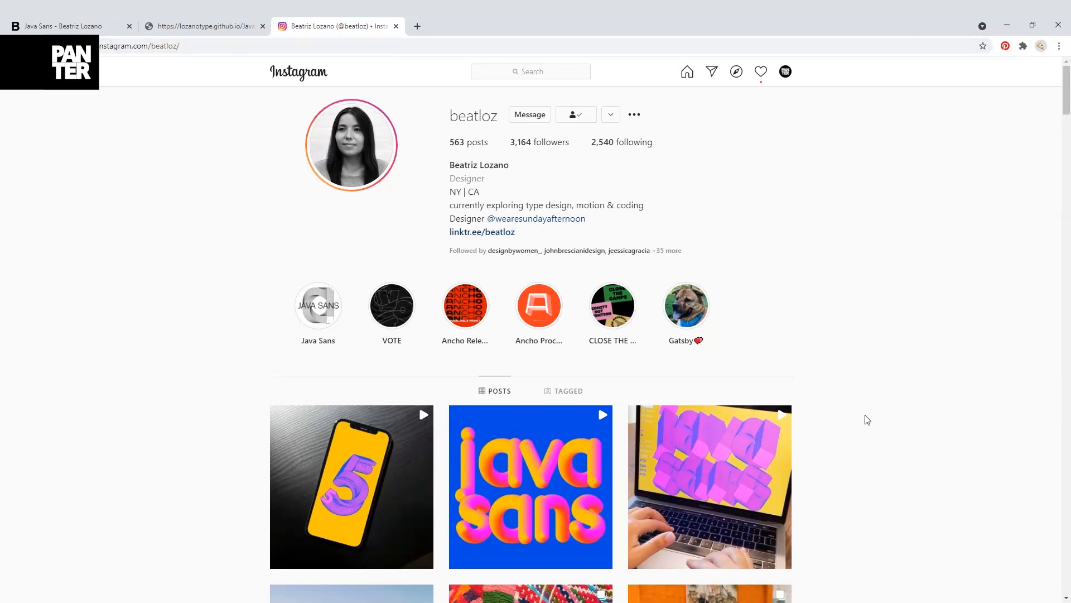
Browse the designer's Instagram profile down to the colourful numeral lettering posts, opening and closing one of them.
{"action": "scroll", "coordinate": [868, 420], "scroll_direction": "down", "scroll_amount": 4}
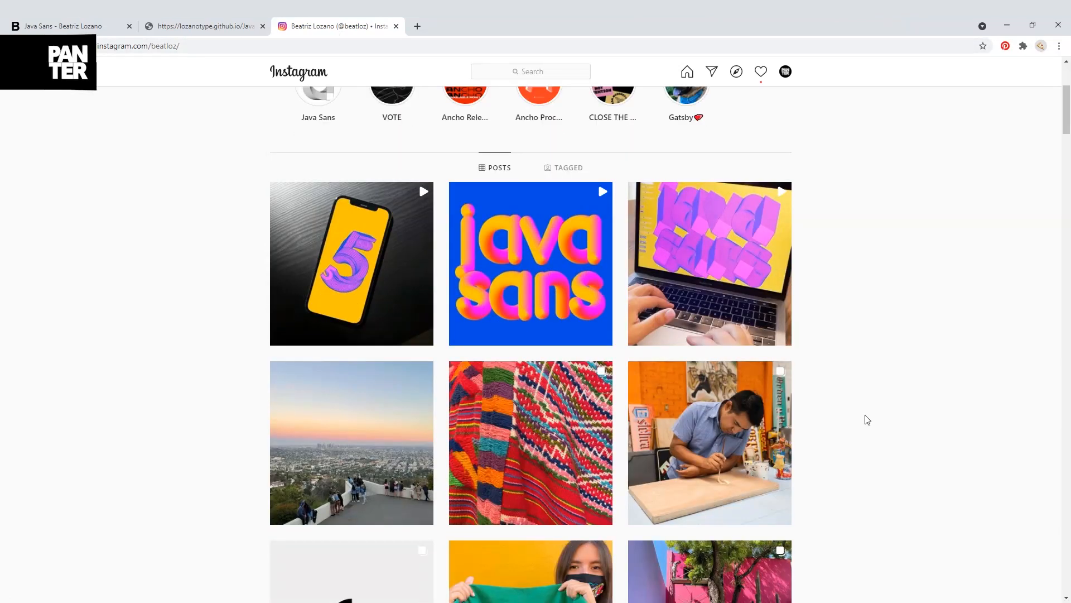
{"action": "scroll", "coordinate": [868, 420], "scroll_direction": "down", "scroll_amount": 18}
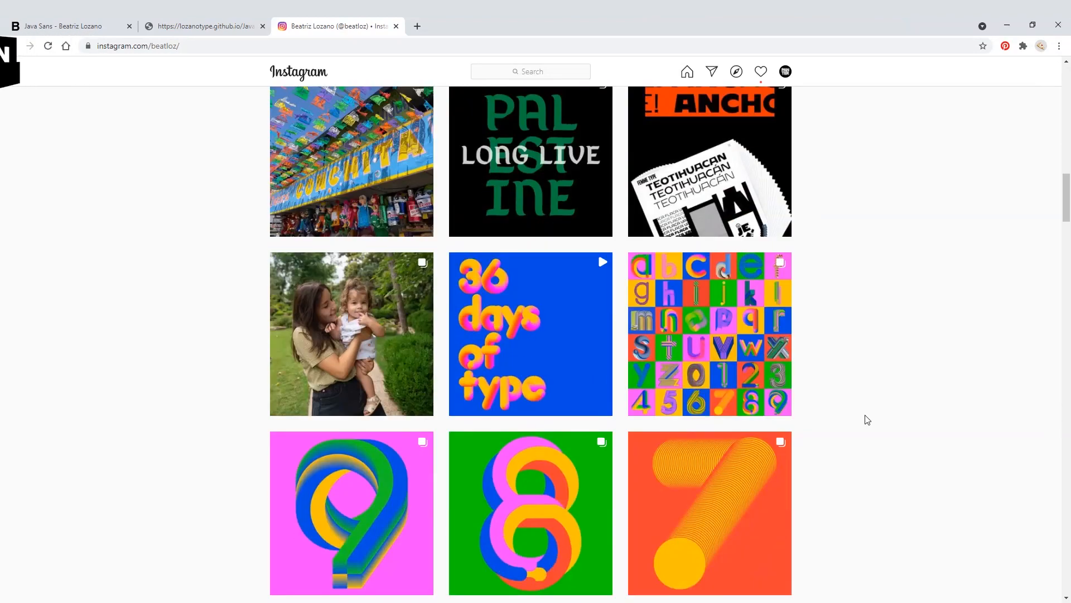
{"action": "scroll", "coordinate": [867, 420], "scroll_direction": "down", "scroll_amount": 5}
{"action": "left_click", "coordinate": [292, 268]}
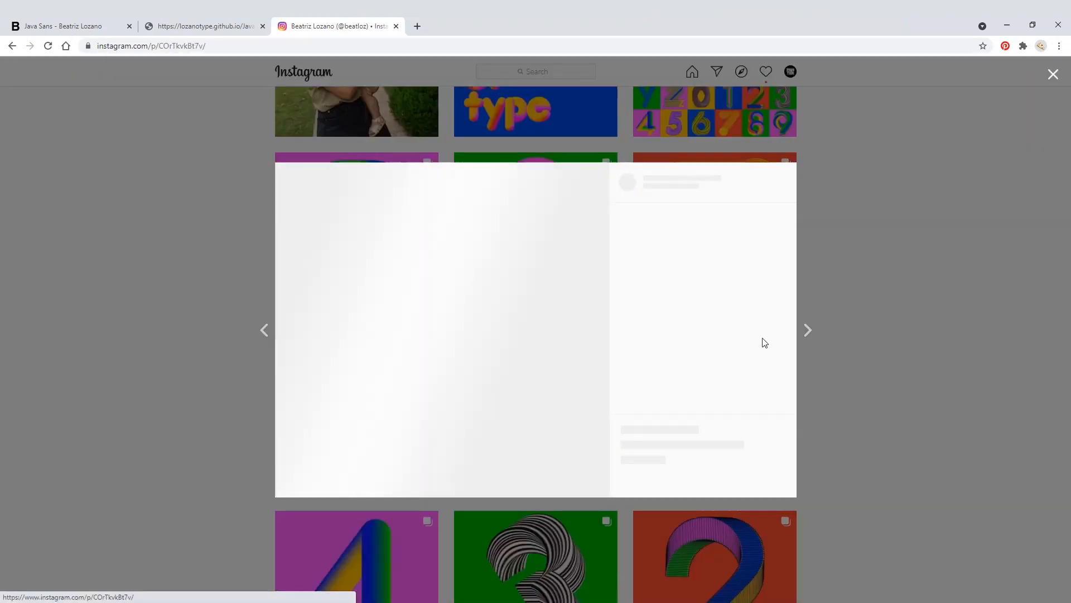
{"action": "left_click", "coordinate": [898, 345]}
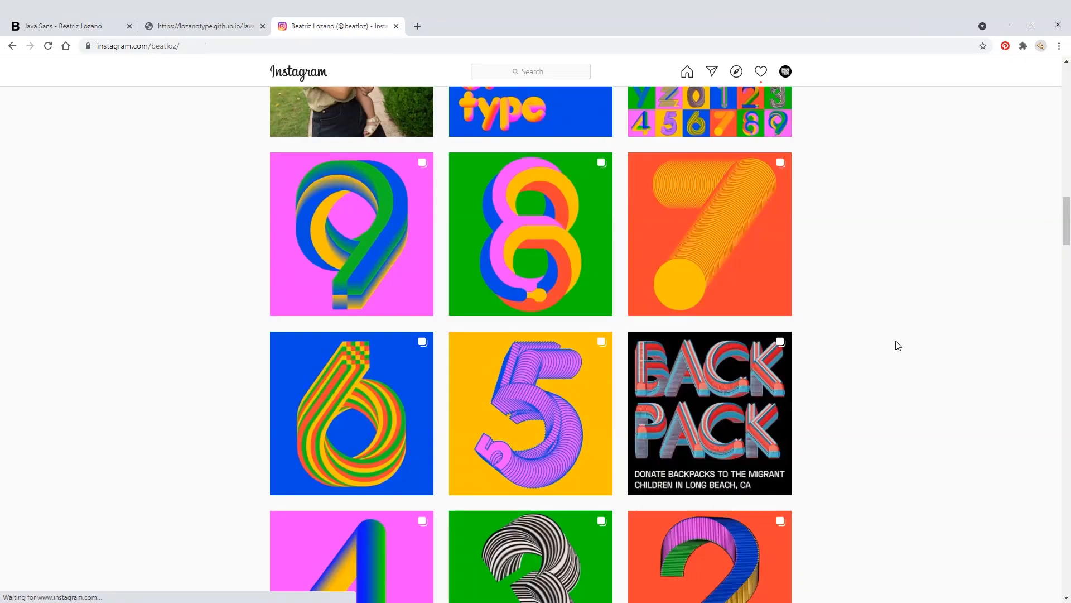
{"action": "scroll", "coordinate": [898, 345], "scroll_direction": "down", "scroll_amount": 2}
Switch to the Java Sans generator page and replace the text "java" with the single letter S.
{"action": "left_click", "coordinate": [170, 26]}
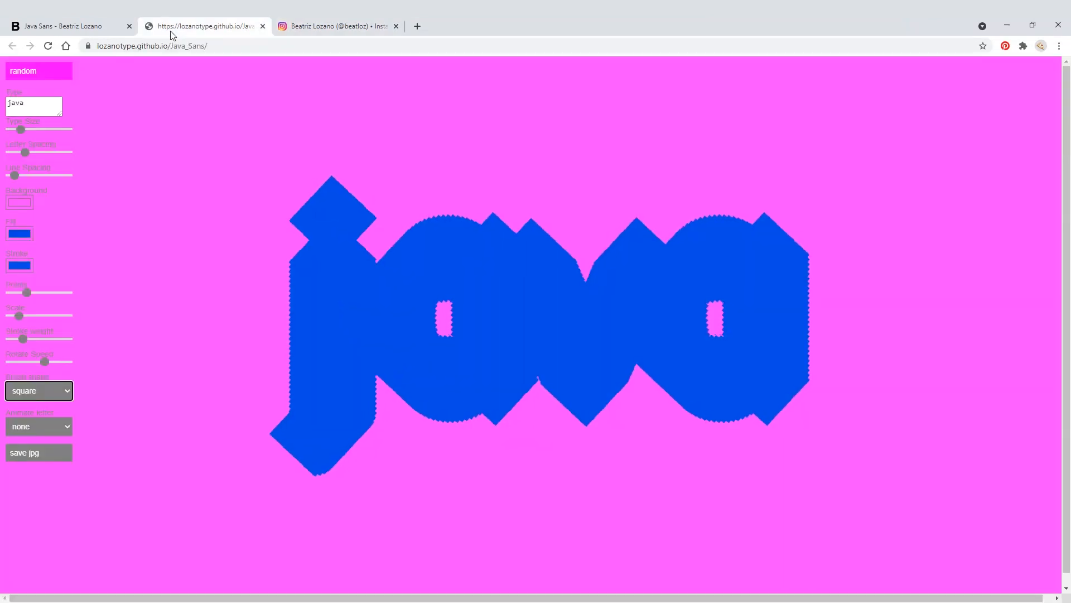
{"action": "left_click", "coordinate": [40, 106]}
{"action": "left_click_drag", "start_coordinate": [41, 105], "coordinate": [0, 104]}
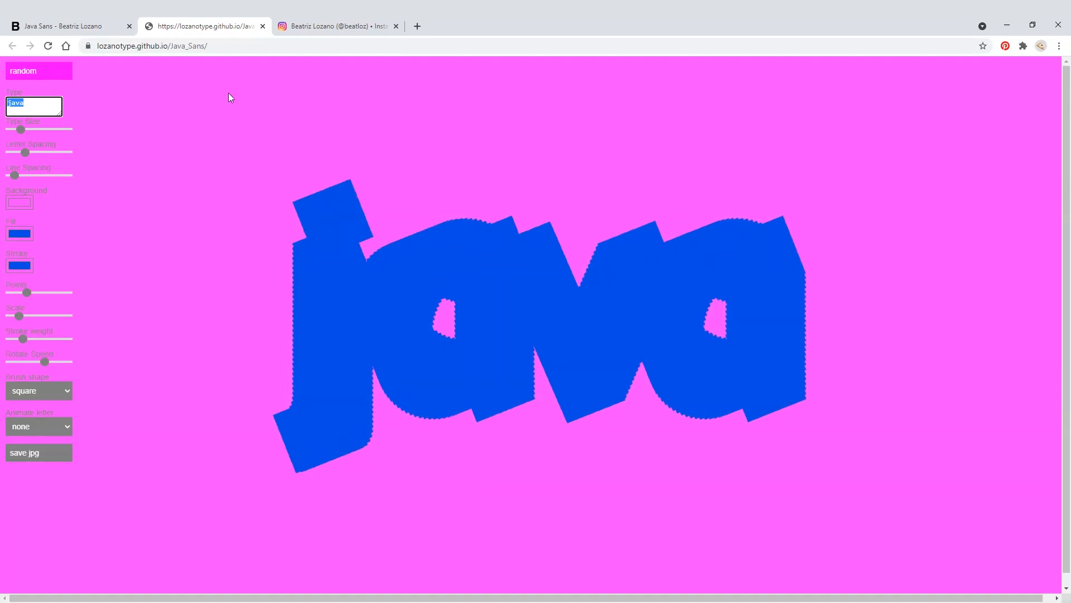
{"action": "type", "text": "s"}
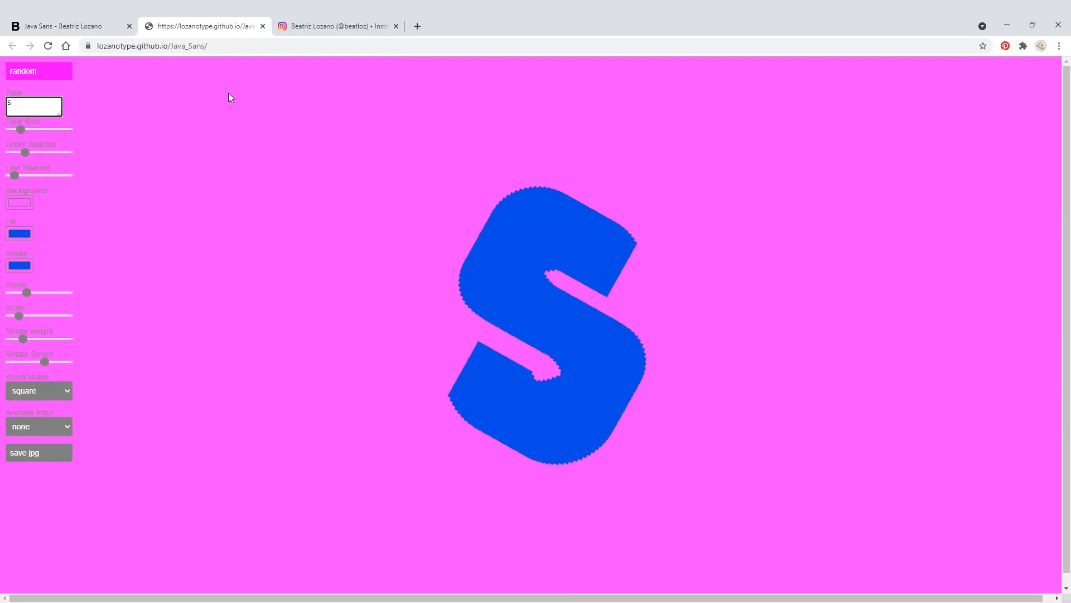
Randomize the colours until the letter has a pink fill and black stroke on an orange-red background.
{"action": "left_click", "coordinate": [24, 77]}
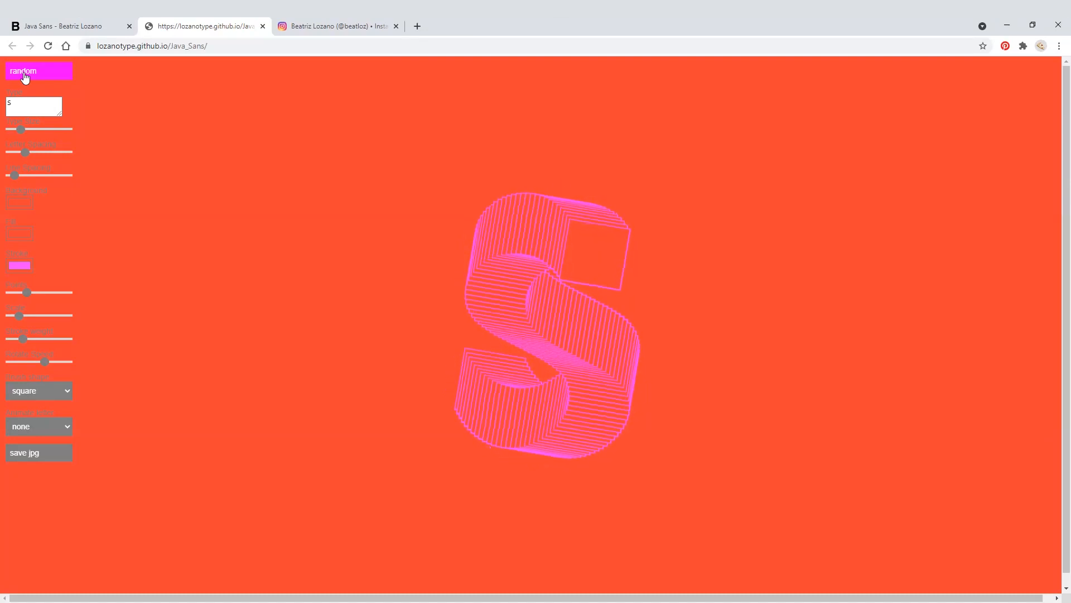
{"action": "left_click", "coordinate": [25, 78]}
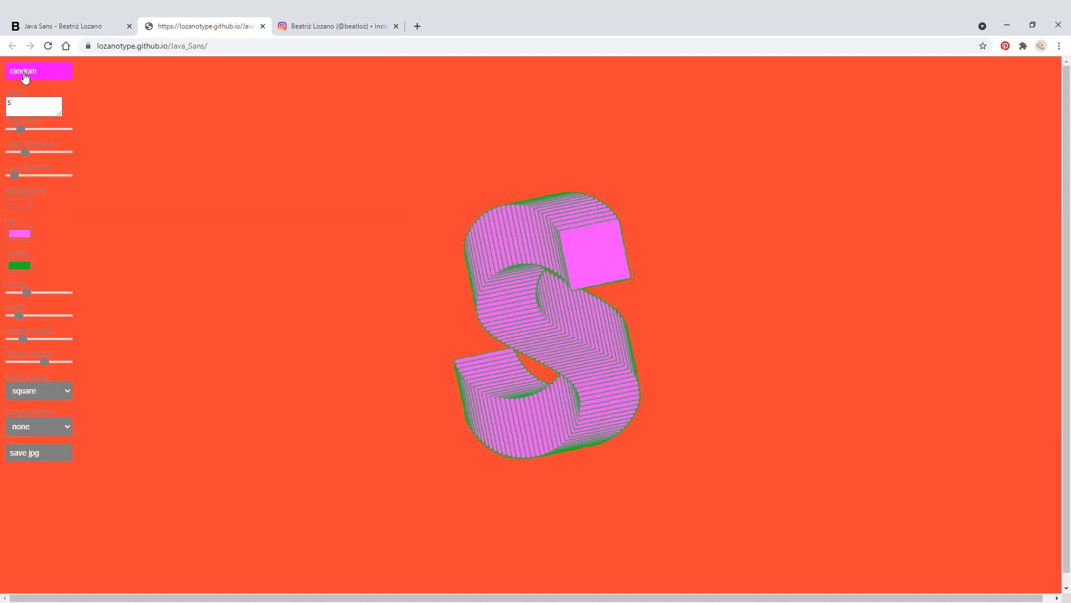
{"action": "left_click", "coordinate": [25, 78]}
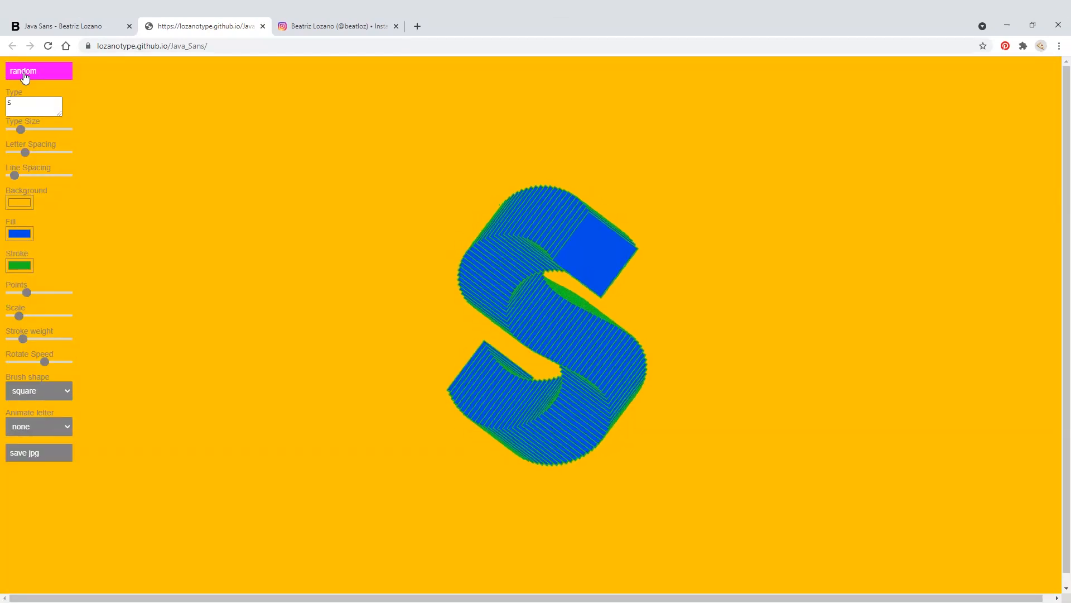
{"action": "left_click", "coordinate": [24, 78]}
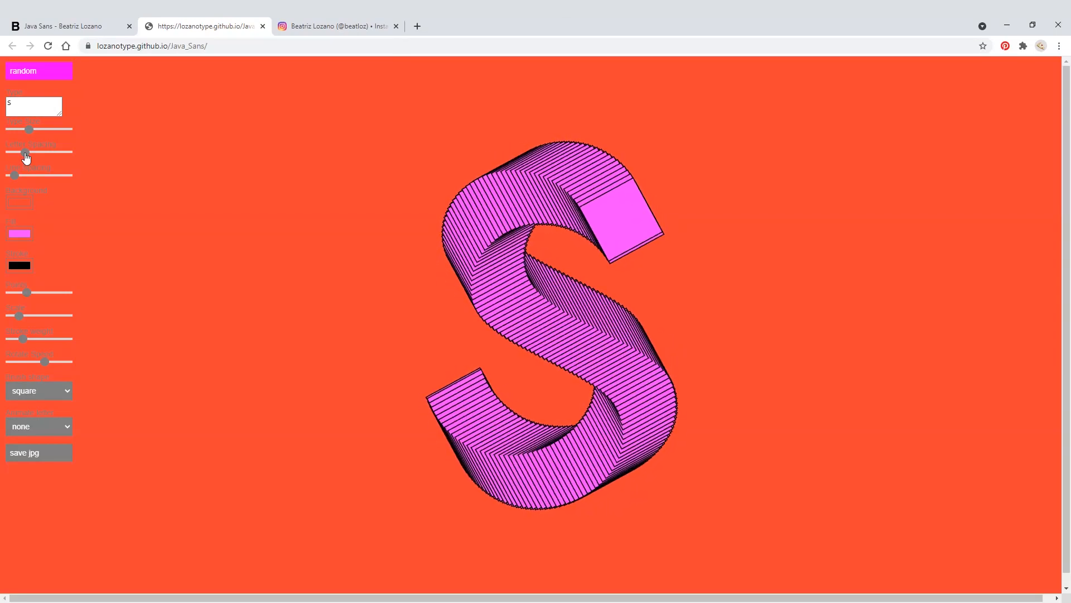
Extend the text to STAR, reduce its type size and adjust the letter spacing so the letters barely overlap.
{"action": "left_click_drag", "start_coordinate": [62, 157], "coordinate": [70, 181]}
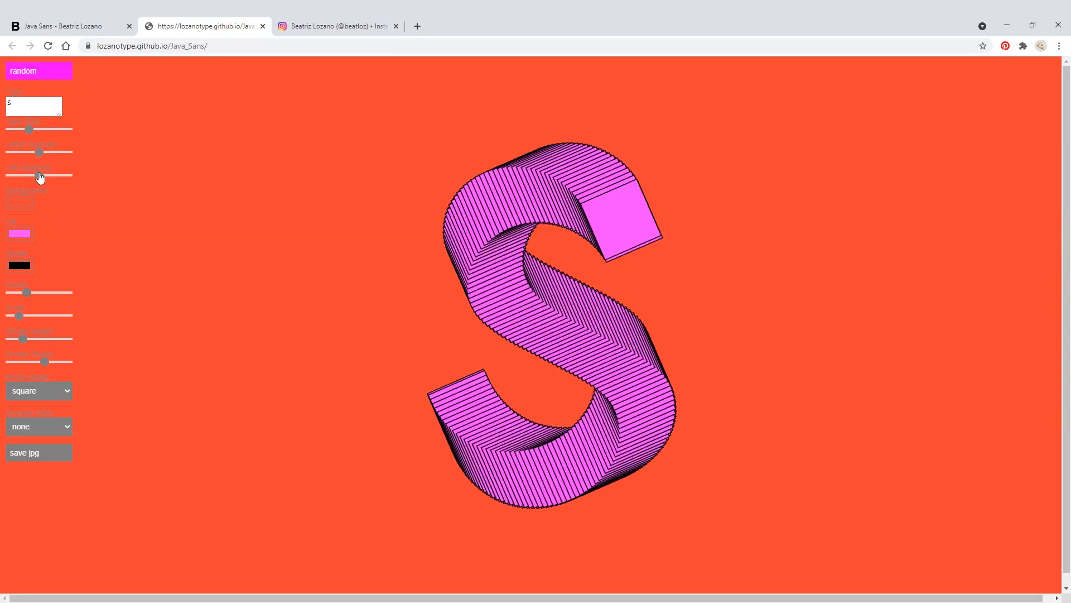
{"action": "left_click", "coordinate": [28, 106]}
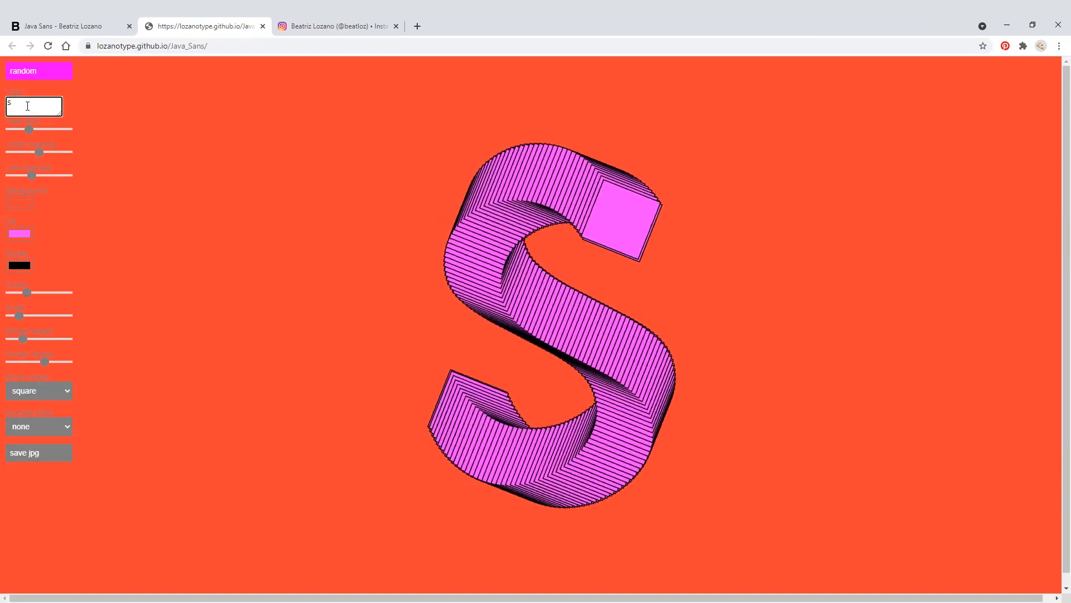
{"action": "type", "text": "TAR"}
{"action": "left_click_drag", "start_coordinate": [30, 133], "coordinate": [20, 158]}
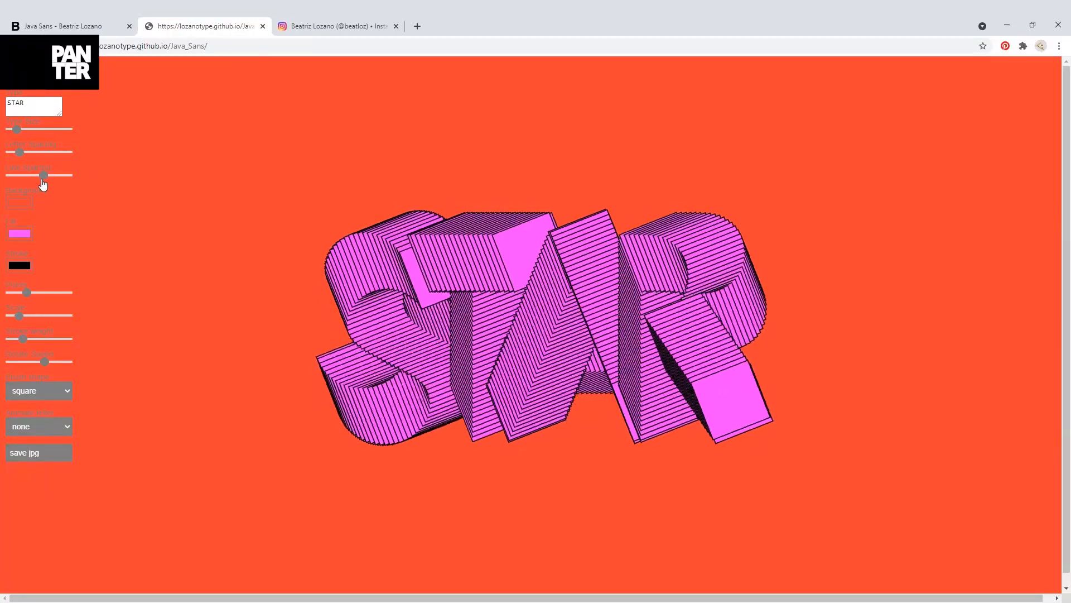
{"action": "left_click_drag", "start_coordinate": [29, 178], "coordinate": [32, 180]}
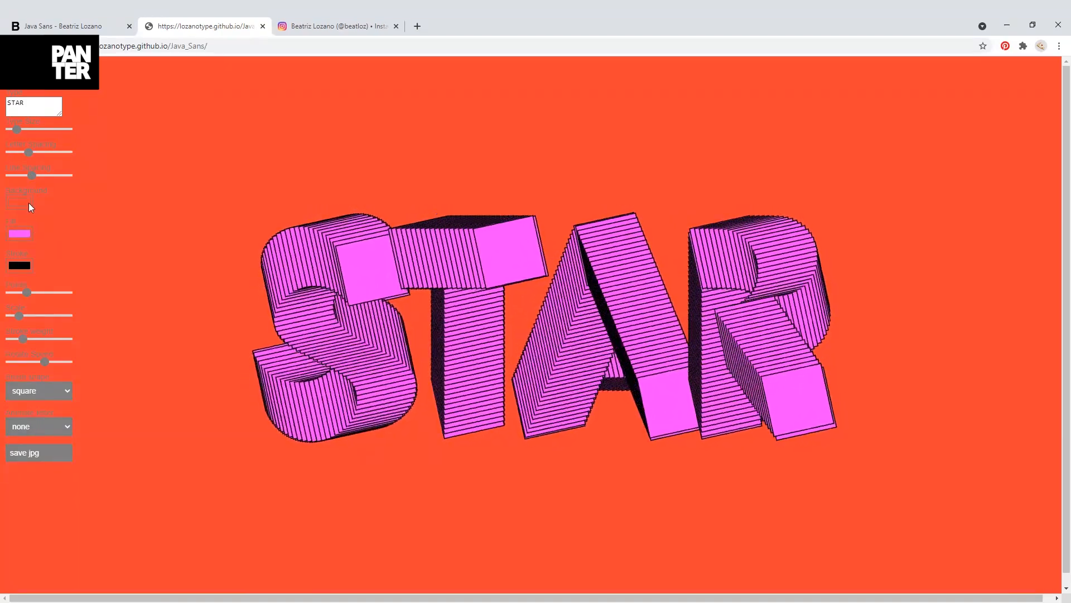
{"action": "left_click", "coordinate": [19, 203]}
{"action": "left_click", "coordinate": [56, 207]}
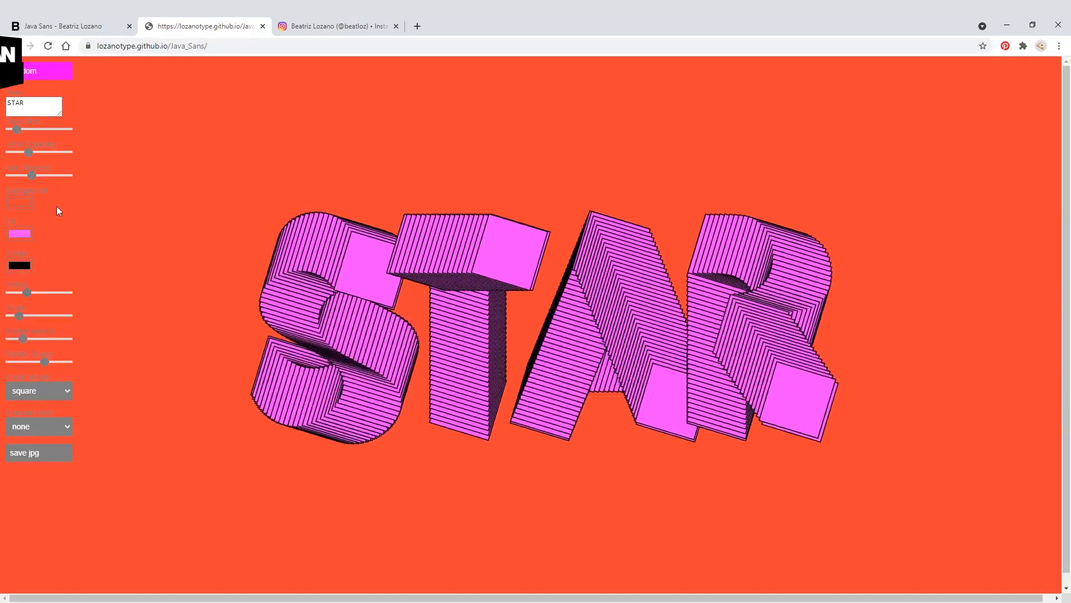
Try a low number of points on the STAR lettering, raise it well above the starting level, and enlarge the brush scale.
{"action": "left_click_drag", "start_coordinate": [48, 295], "coordinate": [10, 289]}
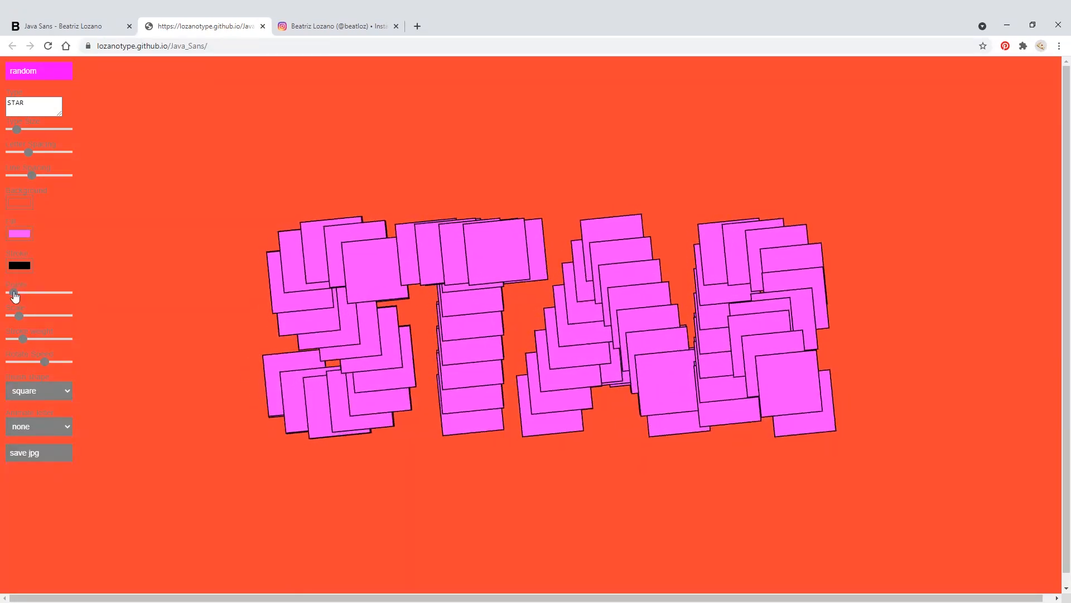
{"action": "left_click_drag", "start_coordinate": [16, 296], "coordinate": [36, 300]}
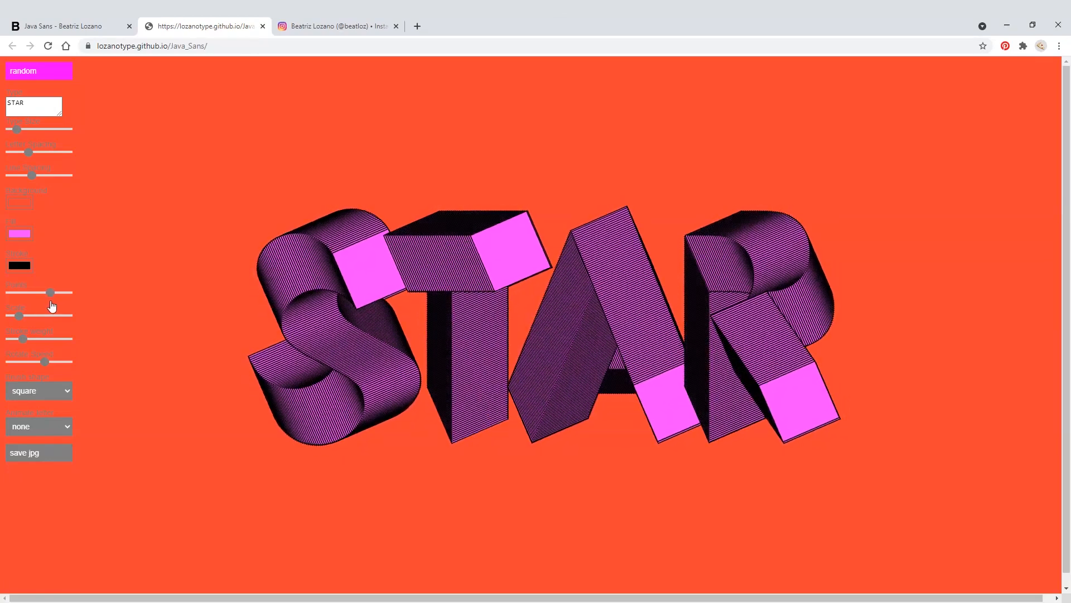
{"action": "left_click_drag", "start_coordinate": [20, 316], "coordinate": [44, 318]}
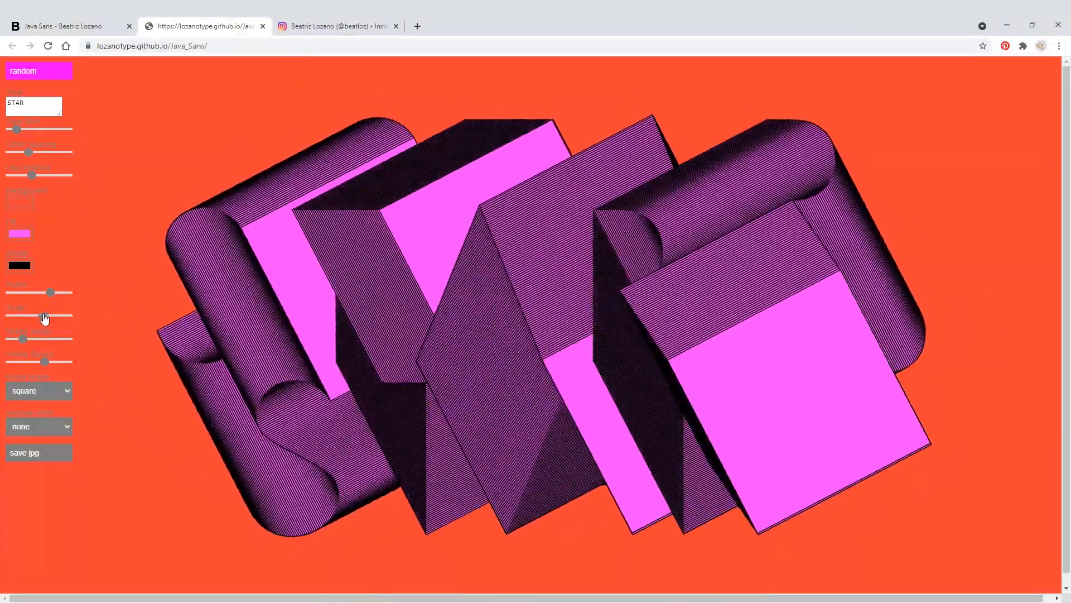
Shorten the text STAR to the single letter S.
{"action": "left_click", "coordinate": [26, 100]}
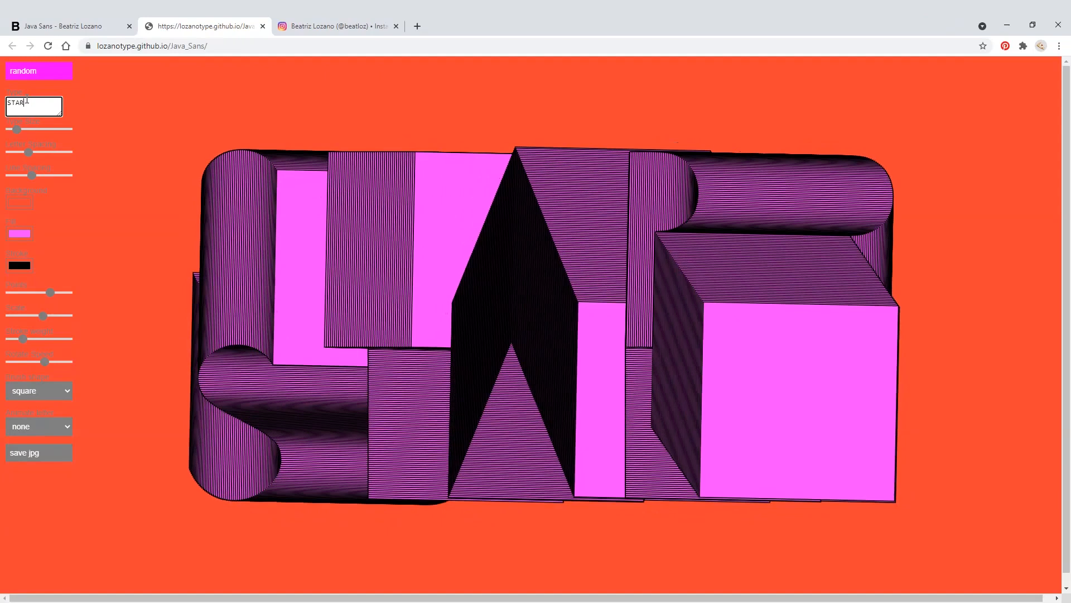
{"action": "key", "text": "BackSpace"}
{"action": "key", "text": "BackSpace"}
{"action": "key", "text": "BackSpace"}
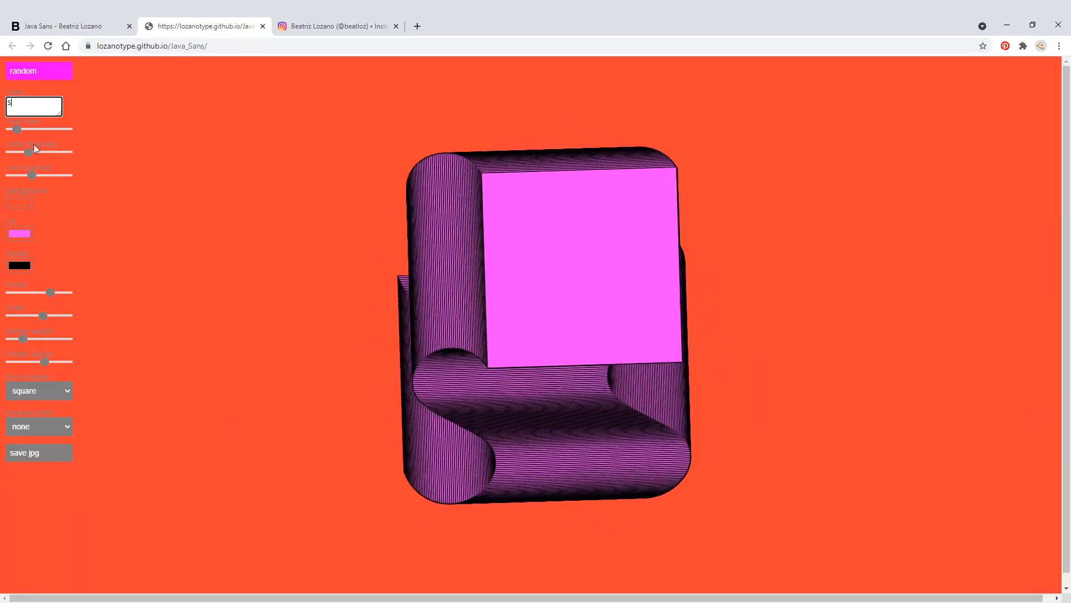
Thin the stroke weight of the S, slightly raise the rotate speed and reduce the brush scale.
{"action": "left_click_drag", "start_coordinate": [24, 339], "coordinate": [73, 340]}
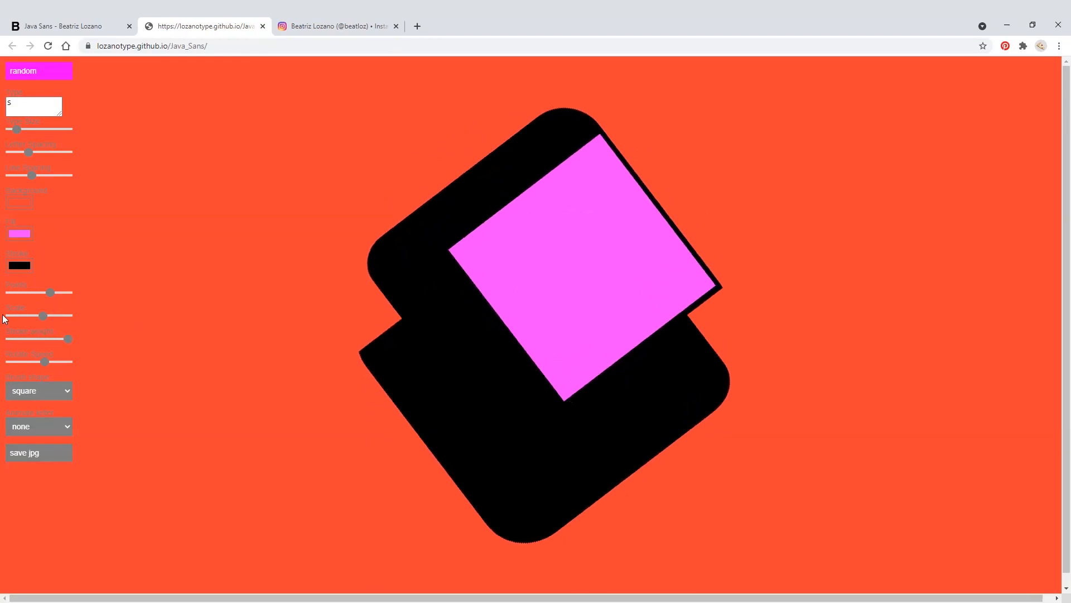
{"action": "mouse_move", "coordinate": [62, 339]}
{"action": "left_mouse_down"}
{"action": "mouse_move", "coordinate": [5, 338]}
{"action": "mouse_move", "coordinate": [18, 340]}
{"action": "left_mouse_up"}
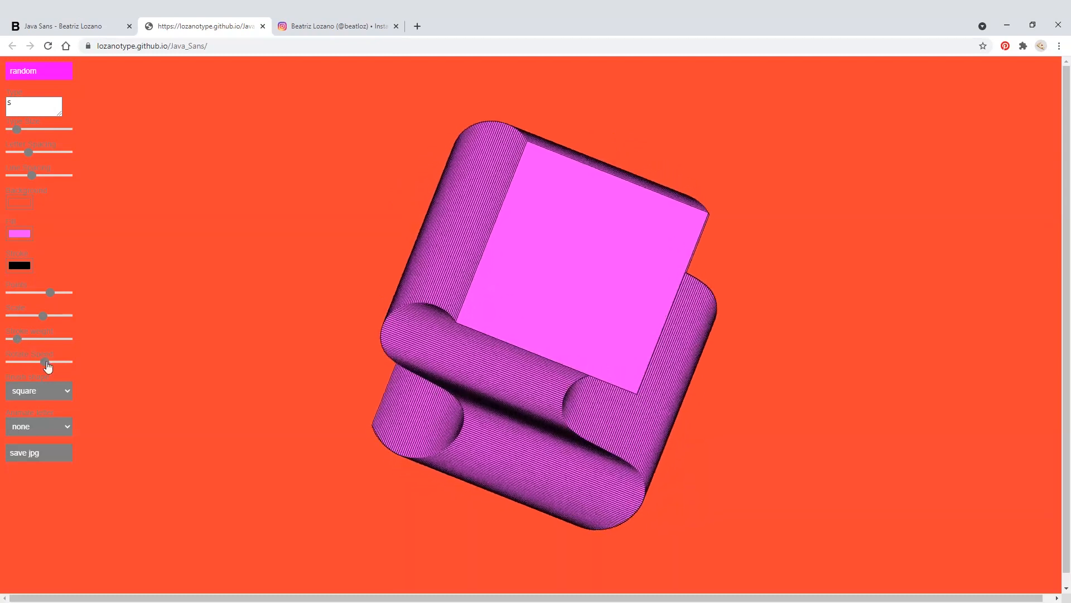
{"action": "mouse_move", "coordinate": [47, 366]}
{"action": "left_mouse_down"}
{"action": "mouse_move", "coordinate": [12, 360]}
{"action": "mouse_move", "coordinate": [51, 366]}
{"action": "left_mouse_up"}
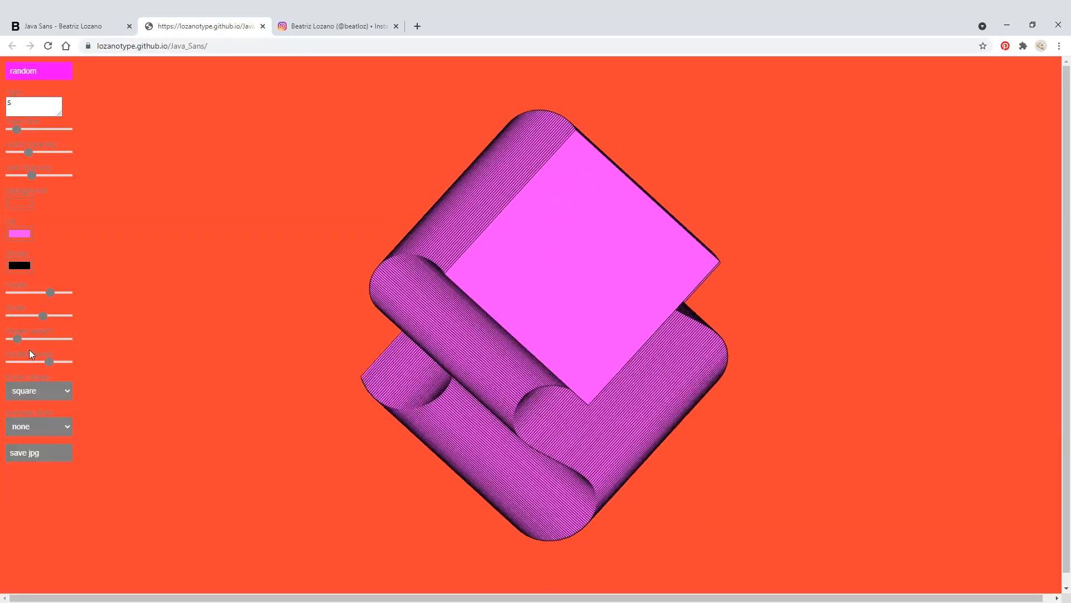
{"action": "left_click_drag", "start_coordinate": [44, 299], "coordinate": [12, 316]}
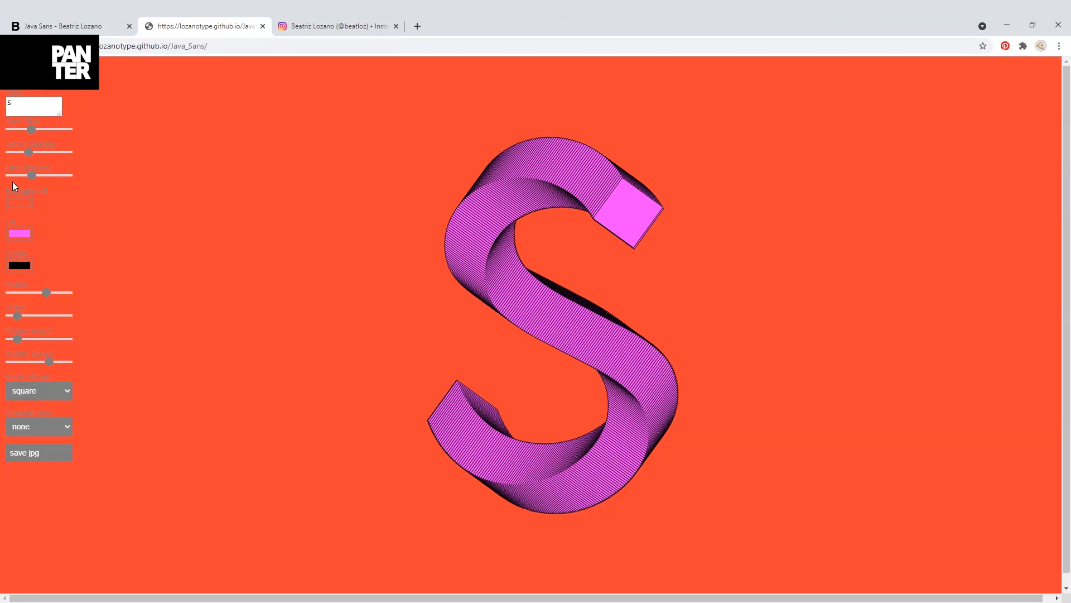
Try the circle brush shape on the letter S and change the brush shape to image.
{"action": "left_click", "coordinate": [58, 394]}
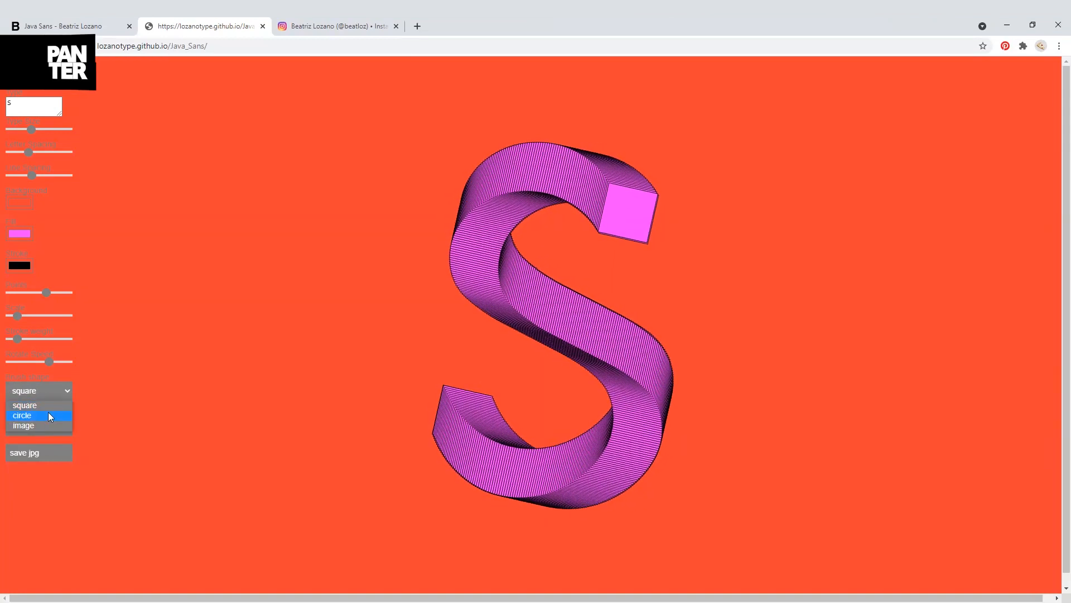
{"action": "left_click", "coordinate": [48, 412]}
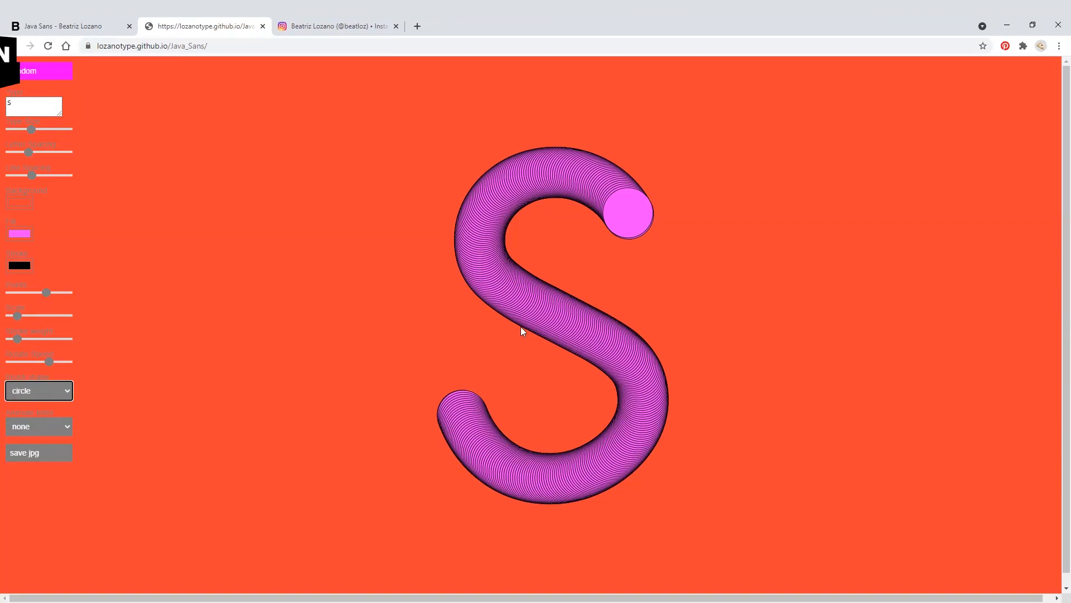
{"action": "left_click", "coordinate": [31, 392]}
{"action": "left_click", "coordinate": [23, 426]}
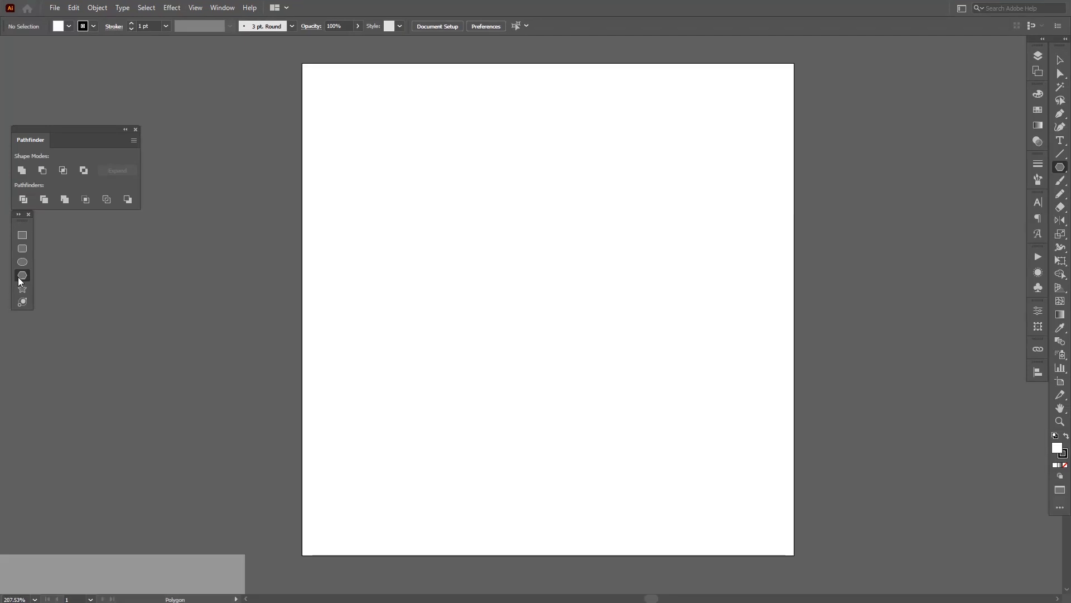
In Illustrator, draw an upright octagon about 148 px wide, centred on the artboard, with the Polygon tool.
{"action": "left_click", "coordinate": [1061, 167]}
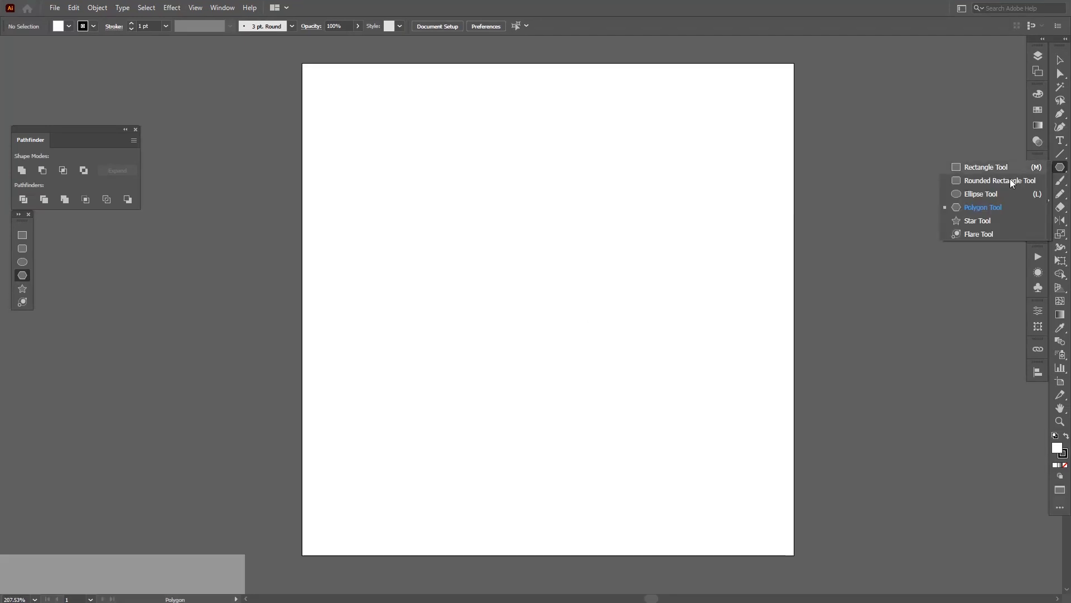
{"action": "left_click", "coordinate": [996, 209]}
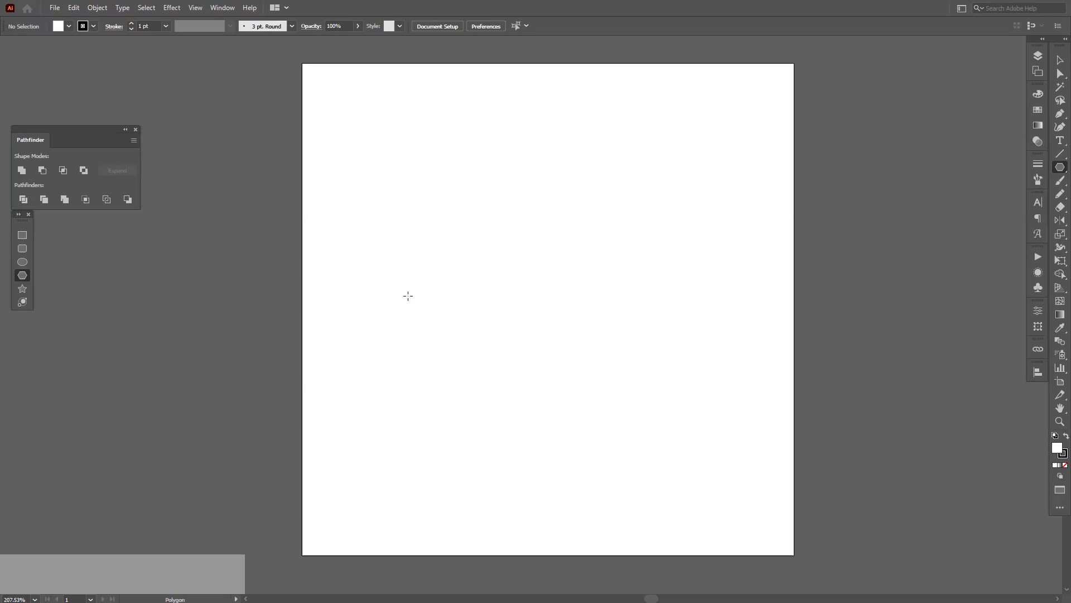
{"action": "left_click_drag", "start_coordinate": [550, 308], "coordinate": [664, 391]}
{"action": "key", "text": "Down"}
{"action": "key", "text": "Down"}
{"action": "key", "text": "Down"}
{"action": "key", "text": "Up"}
{"action": "key", "text": "Up"}
{"action": "key", "text": "Up"}
{"action": "key", "text": "Up"}
{"action": "key", "text": "Up"}
{"action": "key", "text": "Up"}
{"action": "key", "text": "Up"}
{"action": "key", "text": "Down"}
{"action": "key", "text": "Down"}
{"action": "key", "text": "Down"}
{"action": "key", "text": "Down"}
{"action": "key", "text": "Down"}
{"action": "key", "text": "Down"}
{"action": "key", "text": "Down"}
{"action": "key", "text": "Up"}
{"action": "key", "text": "Up"}
{"action": "key", "text": "Up"}
{"action": "left_click_drag", "start_coordinate": [664, 391], "coordinate": [662, 374]}
{"action": "key", "text": "shift"}
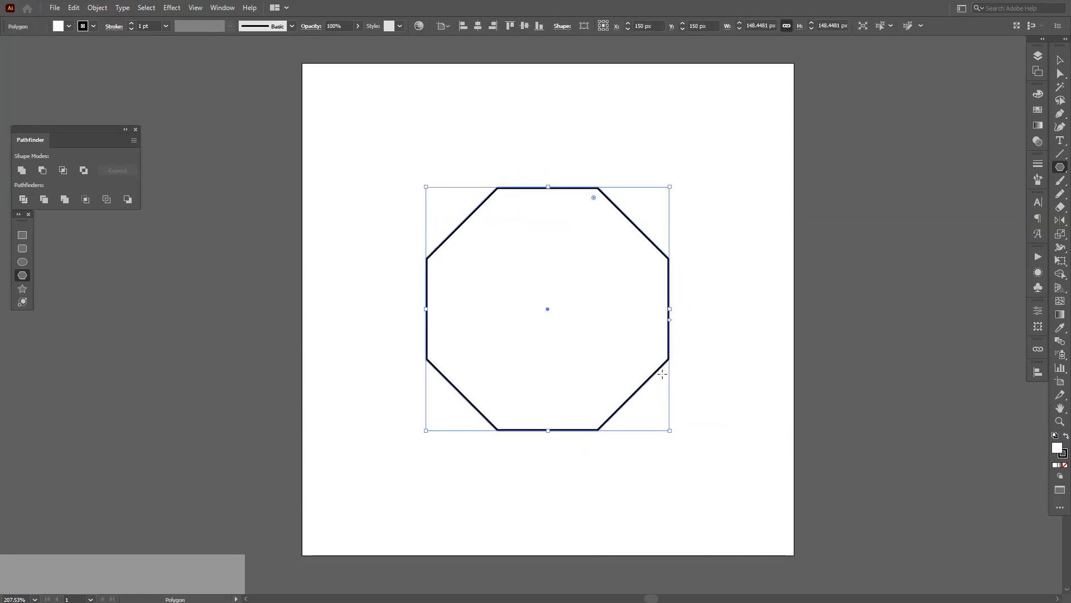
{"action": "key", "text": "v"}
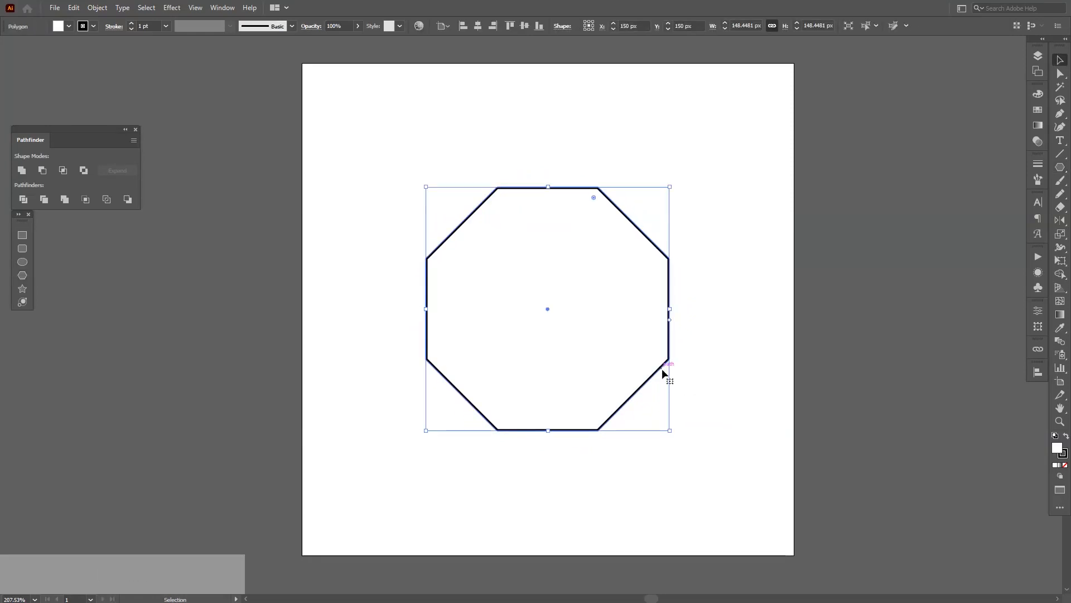
Apply a Pucker & Bloat effect with 45% bloat to the octagon, forming an eight-petal flower.
{"action": "left_click", "coordinate": [172, 8]}
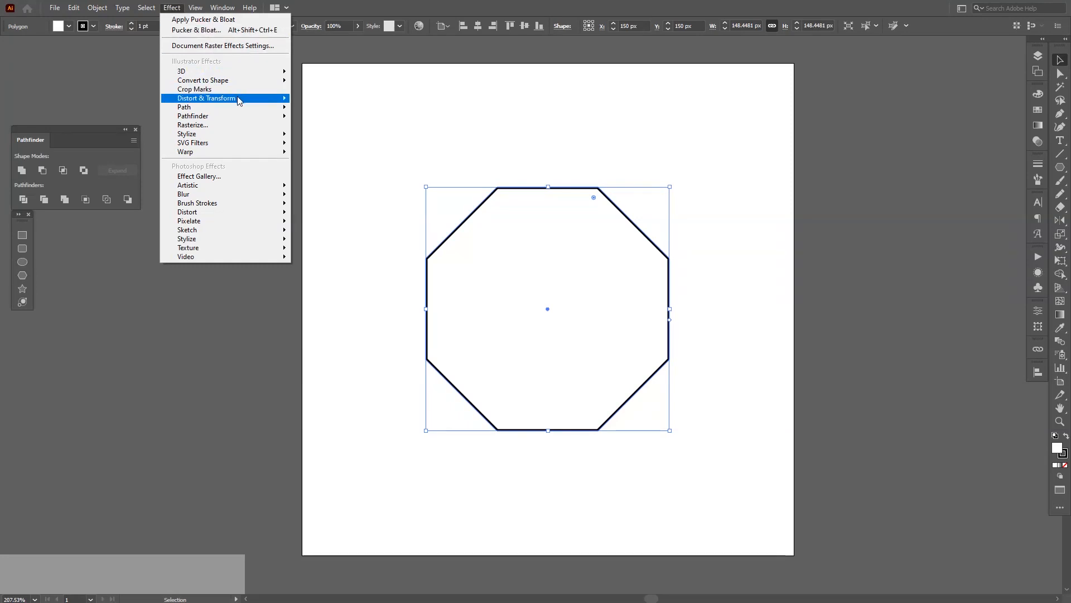
{"action": "mouse_move", "coordinate": [255, 99]}
{"action": "left_click", "coordinate": [360, 112]}
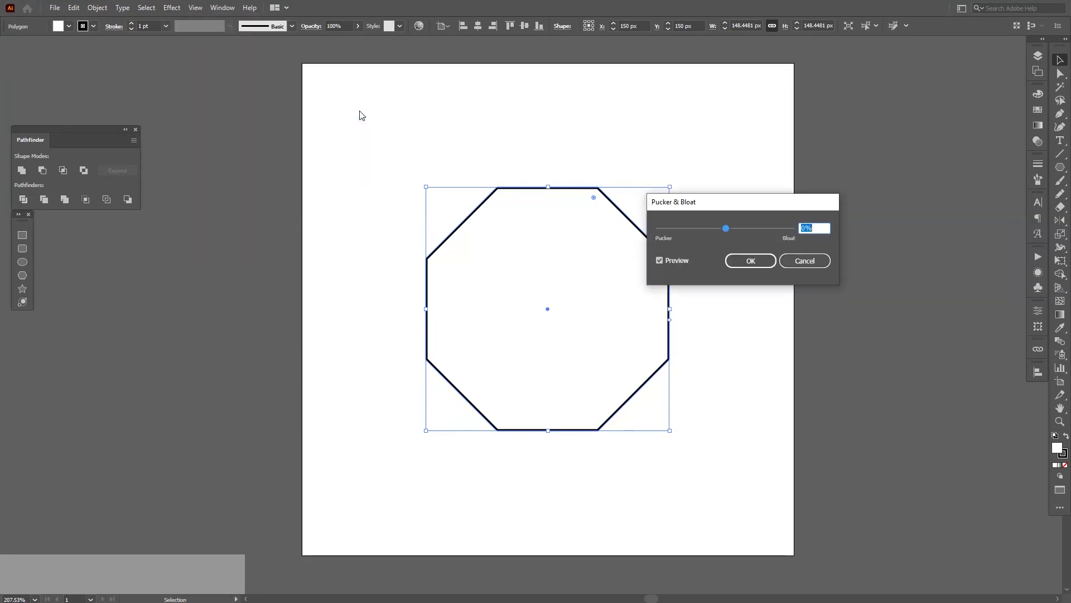
{"action": "left_click_drag", "start_coordinate": [735, 207], "coordinate": [810, 219]}
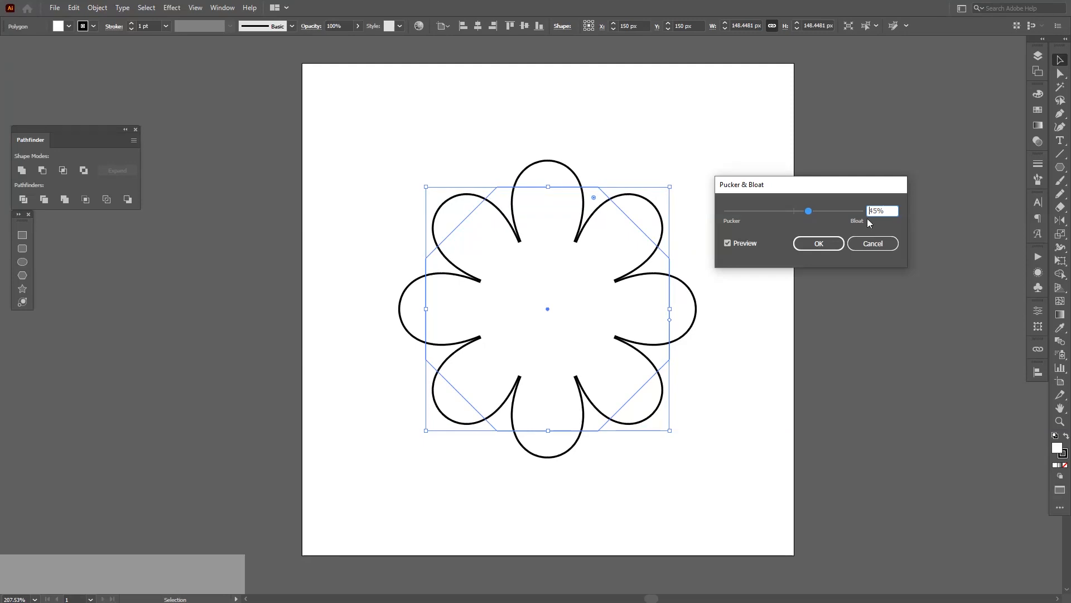
{"action": "left_click", "coordinate": [819, 243]}
{"action": "key", "text": "ctrl+="}
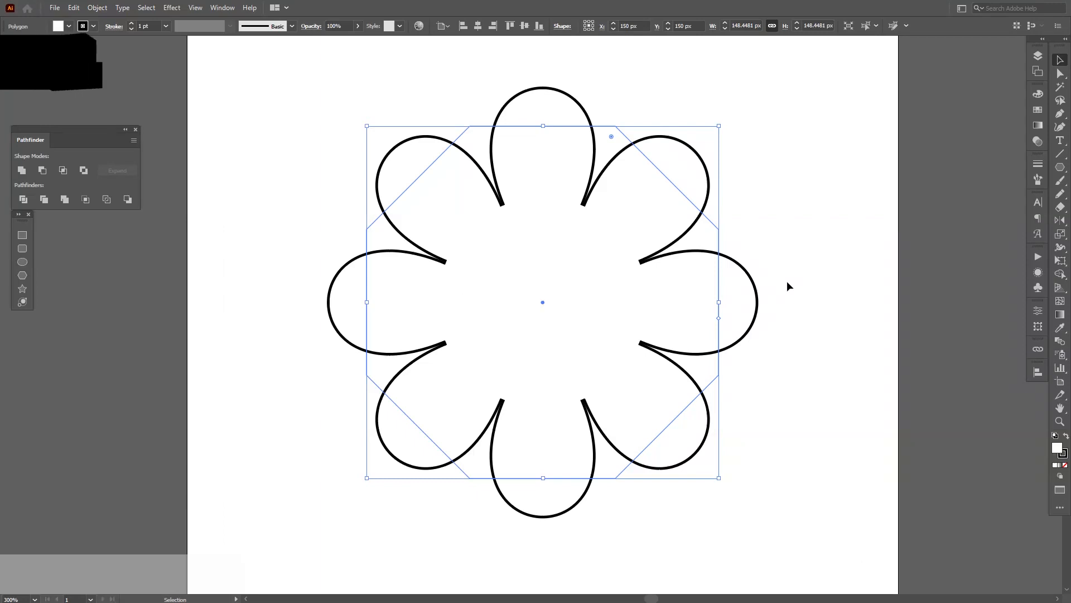
Give the flower a black fill by swapping its fill and stroke colours, and remove the stroke.
{"action": "left_click", "coordinate": [1066, 436]}
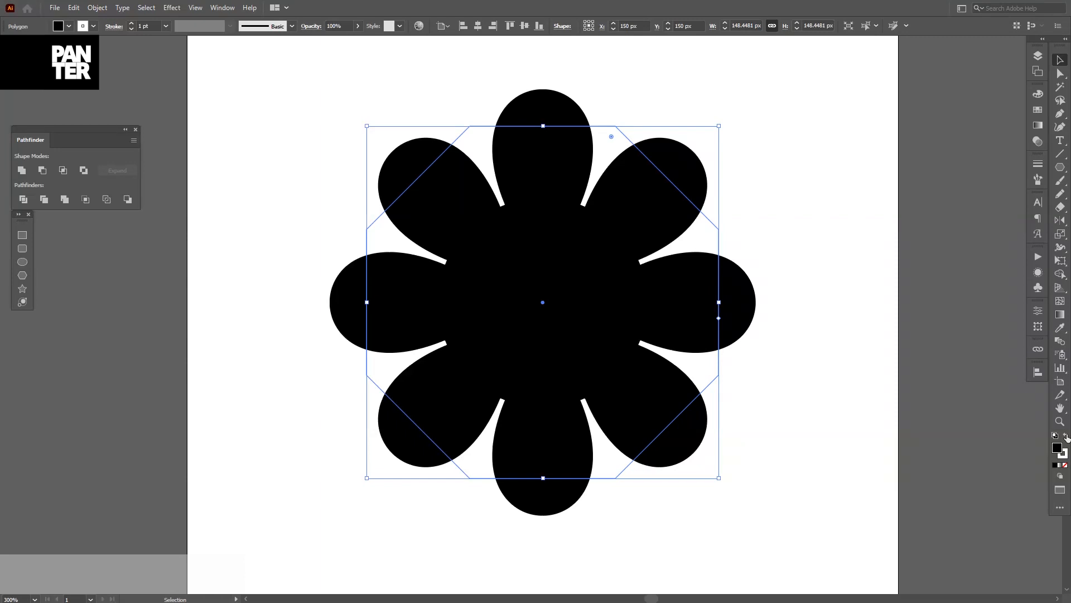
{"action": "left_click", "coordinate": [1063, 457]}
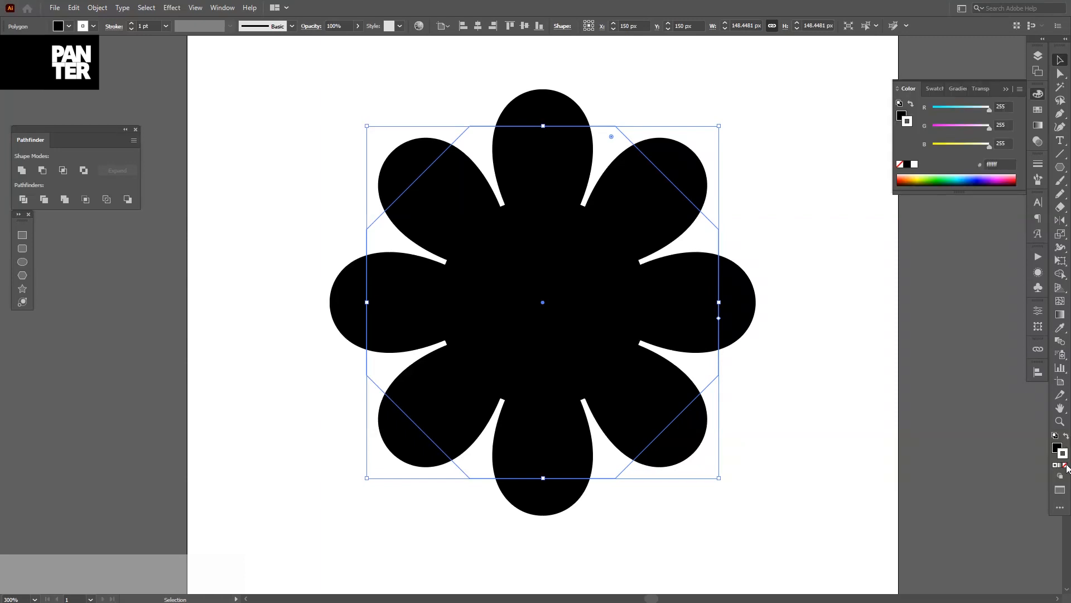
{"action": "left_click", "coordinate": [1066, 465]}
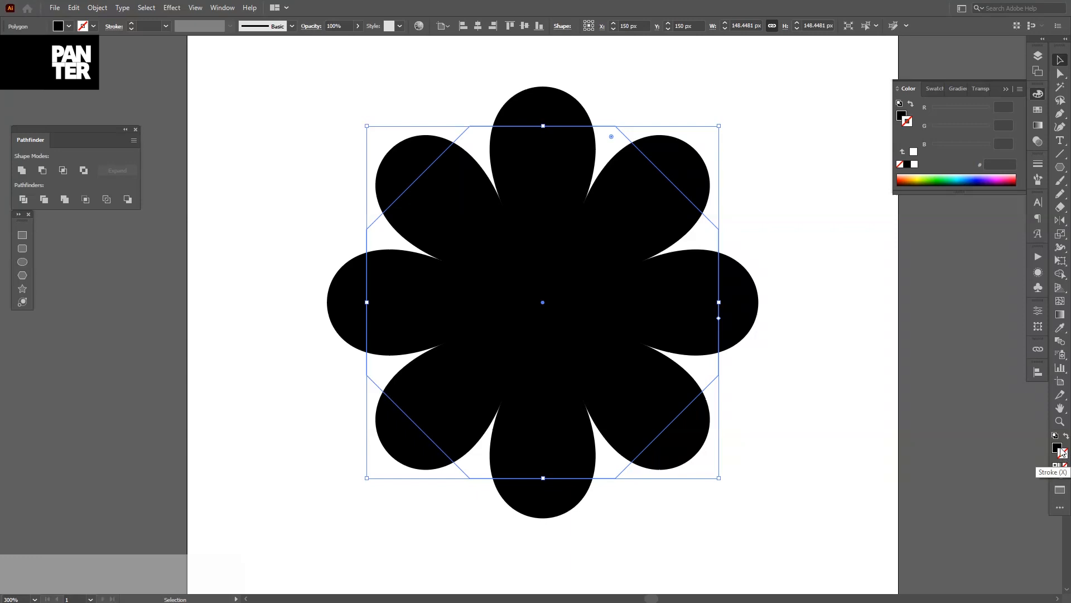
{"action": "left_click", "coordinate": [1058, 449]}
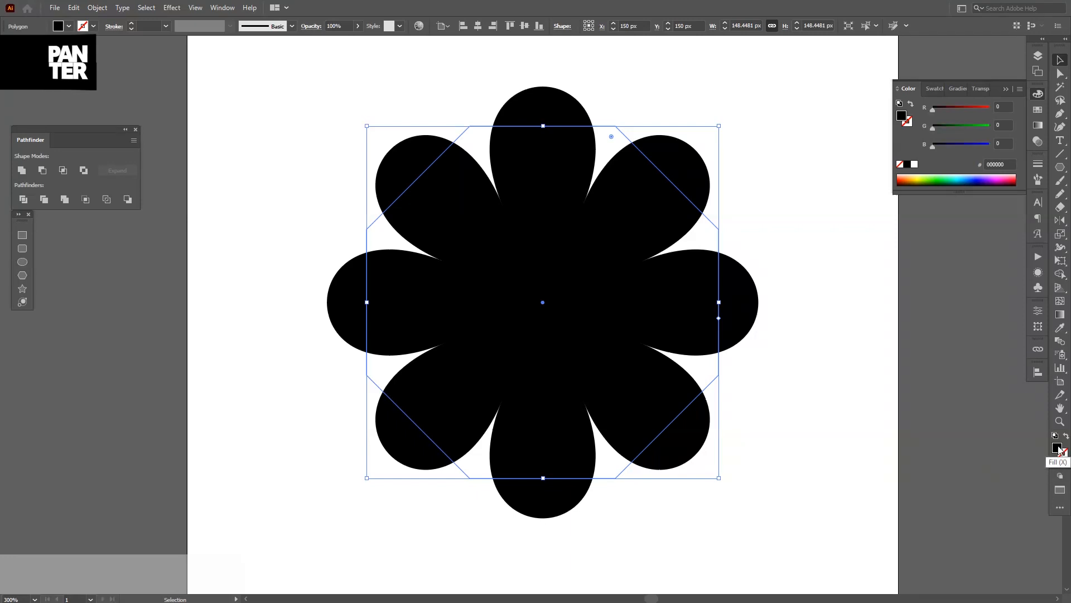
Expand the appearance of the bloated flower into an editable path.
{"action": "left_click", "coordinate": [105, 9]}
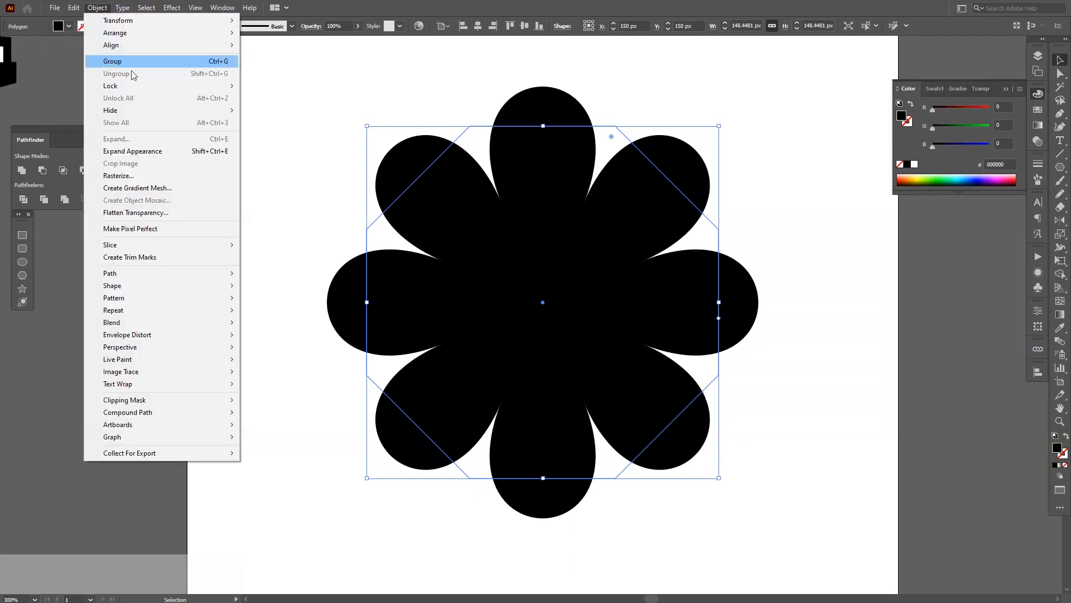
{"action": "left_click", "coordinate": [149, 155]}
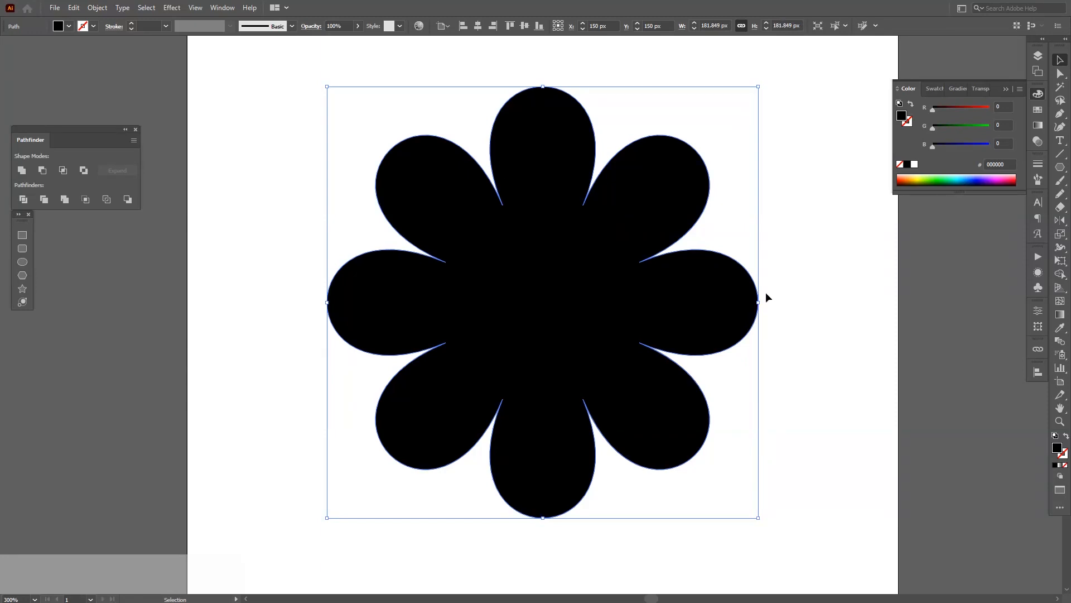
{"action": "left_click", "coordinate": [805, 287]}
Scale the flower down to about 82 px wide and place a copy level with it on the right side of the artboard.
{"action": "left_click", "coordinate": [691, 273]}
{"action": "left_click_drag", "start_coordinate": [758, 302], "coordinate": [668, 311]}
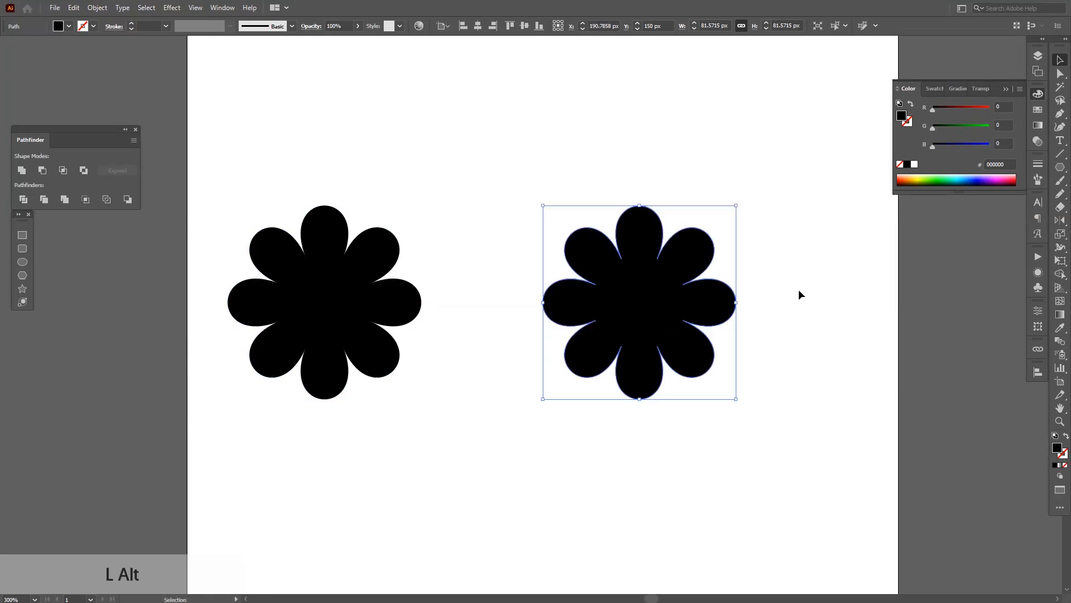
{"action": "scroll", "coordinate": [770, 288], "scroll_direction": "up", "scroll_amount": 3}
{"action": "left_click", "coordinate": [785, 275]}
With the Pen tool, draw a closed wedge around the right flower's top petal, running from the notches beside it to the flower's centre.
{"action": "scroll", "coordinate": [368, 217], "scroll_direction": "up", "scroll_amount": 2}
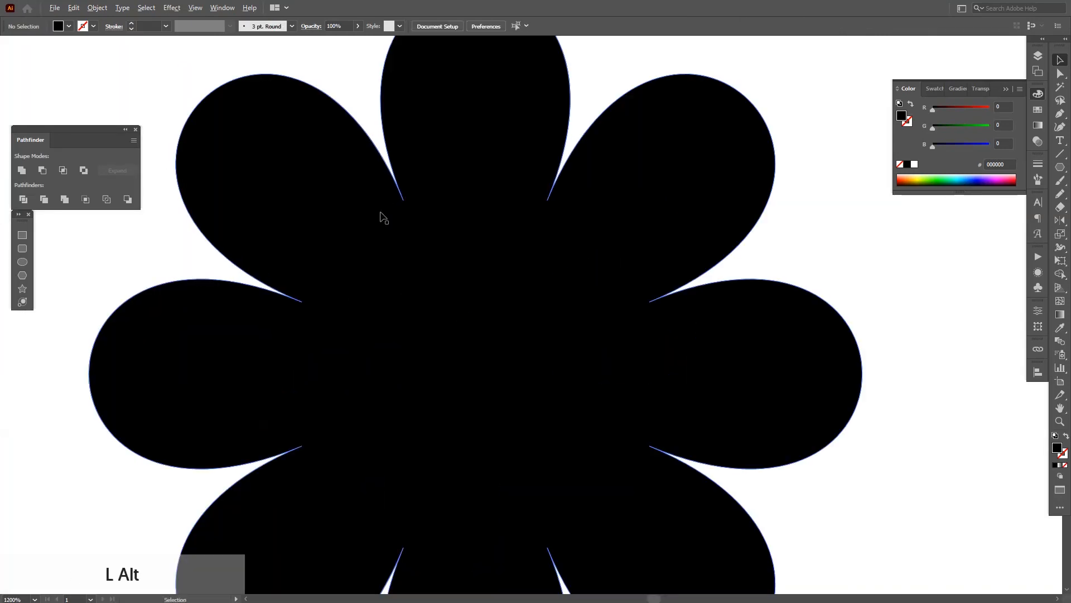
{"action": "scroll", "coordinate": [442, 227], "scroll_direction": "down", "scroll_amount": 1}
{"action": "left_click", "coordinate": [1061, 115]}
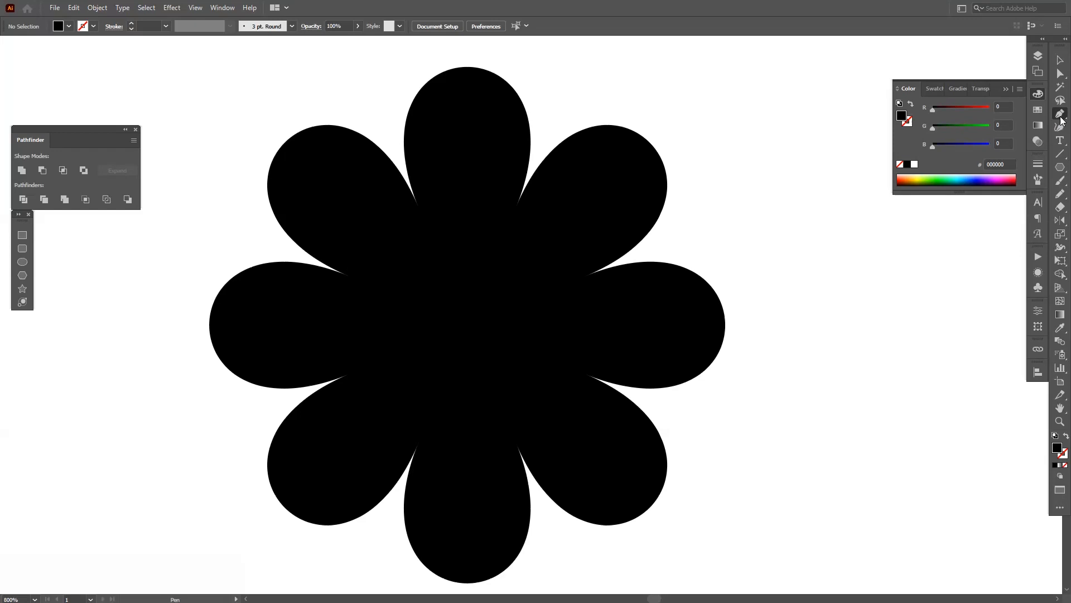
{"action": "left_click", "coordinate": [419, 209]}
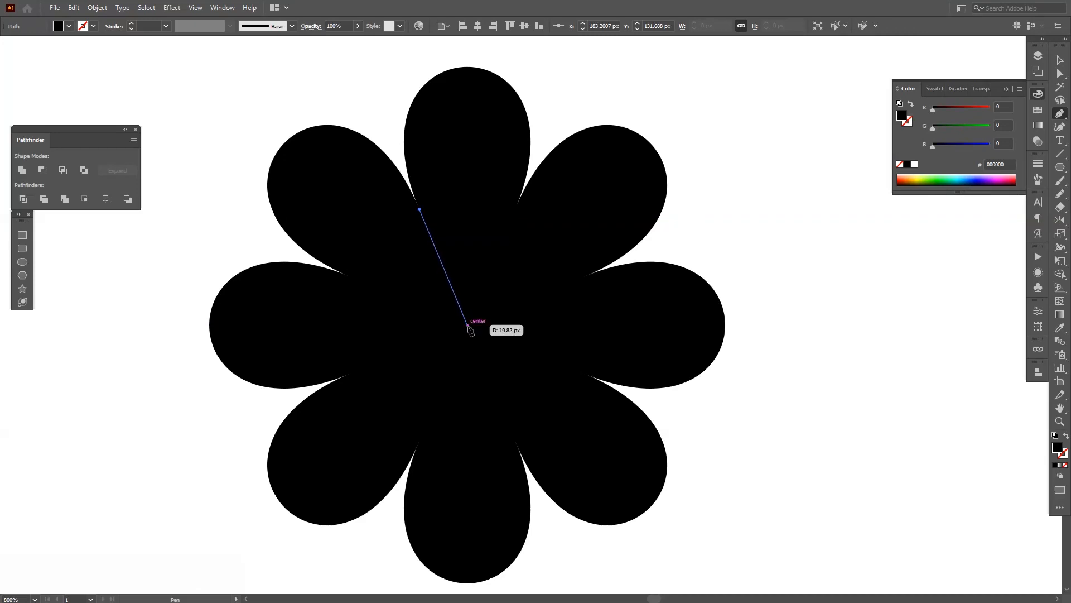
{"action": "left_click", "coordinate": [468, 324]}
{"action": "left_click", "coordinate": [516, 210]}
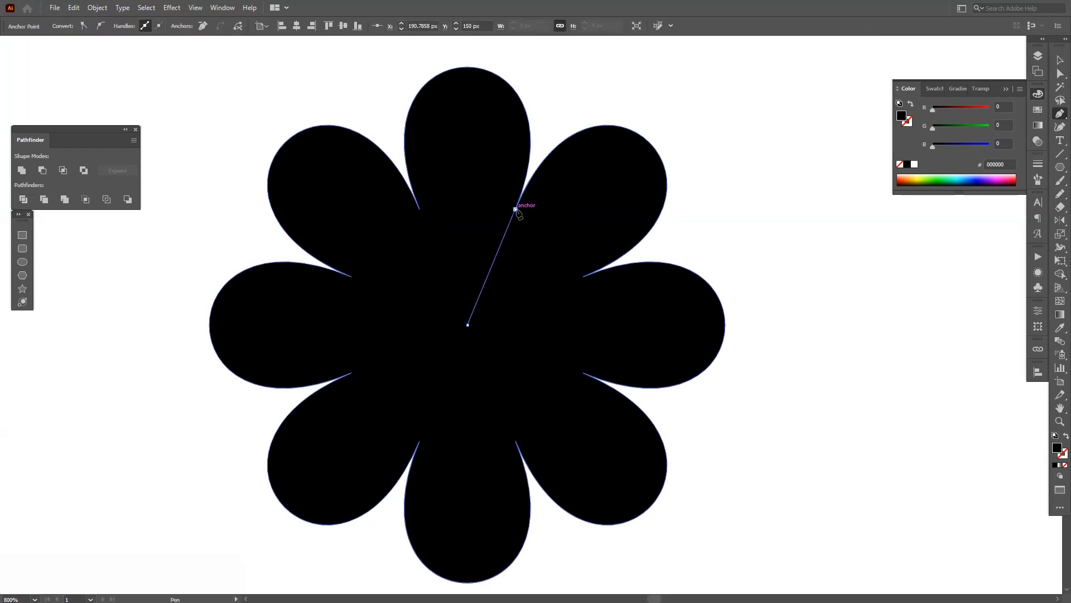
{"action": "left_click", "coordinate": [570, 74]}
{"action": "left_click", "coordinate": [474, 46]}
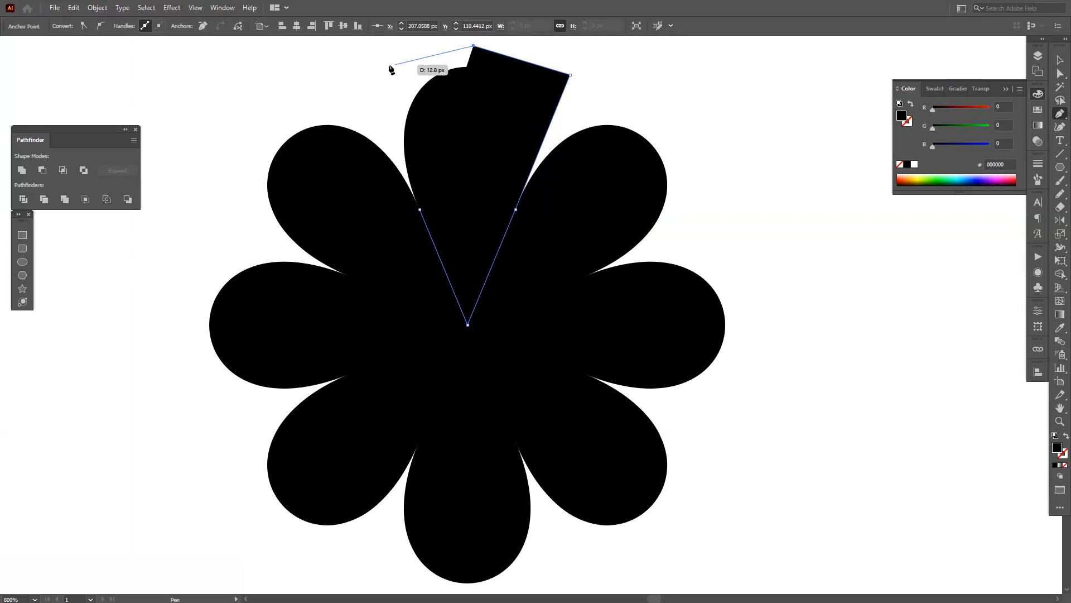
{"action": "left_click", "coordinate": [389, 65]}
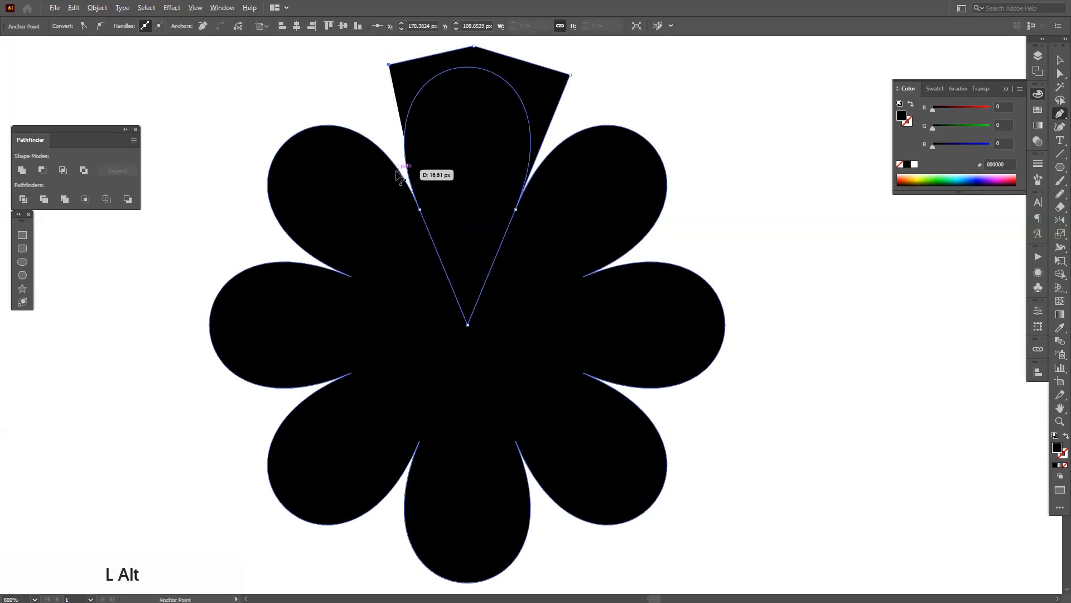
{"action": "scroll", "coordinate": [403, 173], "scroll_direction": "up", "scroll_amount": 8}
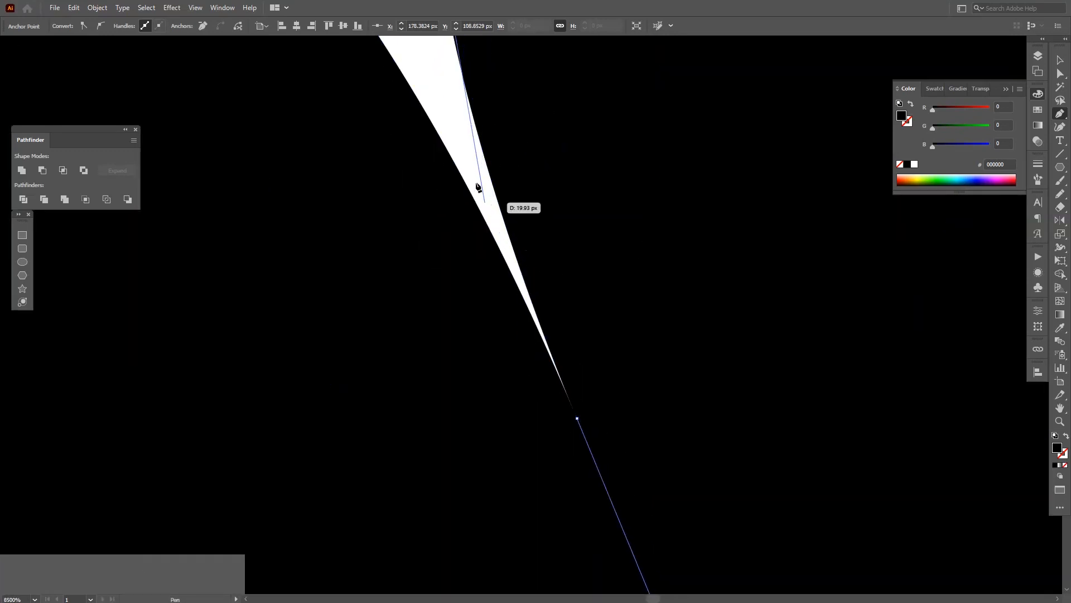
{"action": "left_click", "coordinate": [447, 89]}
{"action": "left_click", "coordinate": [498, 236]}
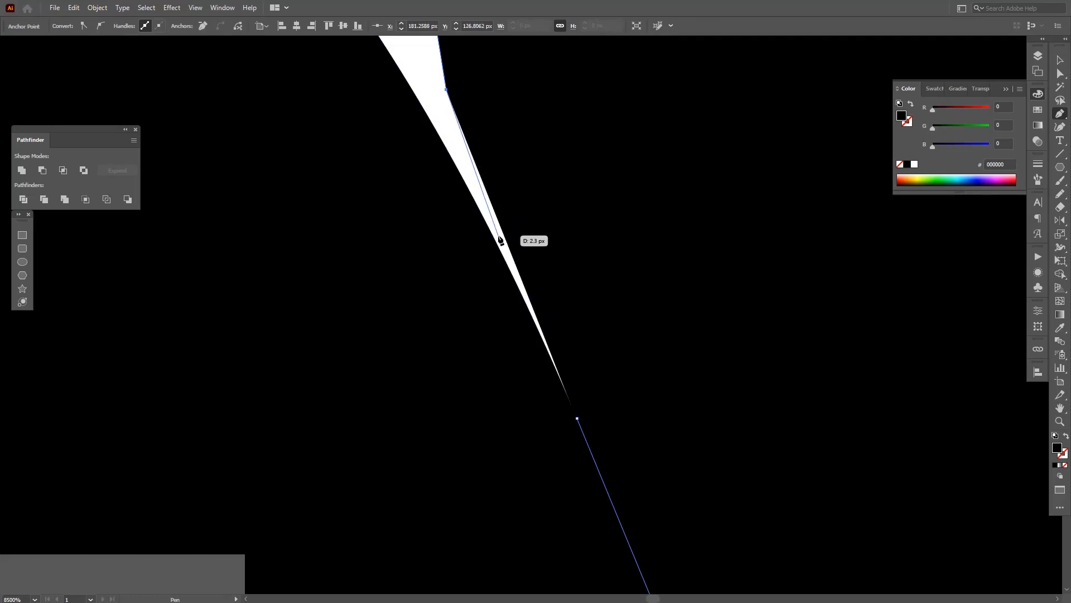
{"action": "left_click", "coordinate": [578, 419]}
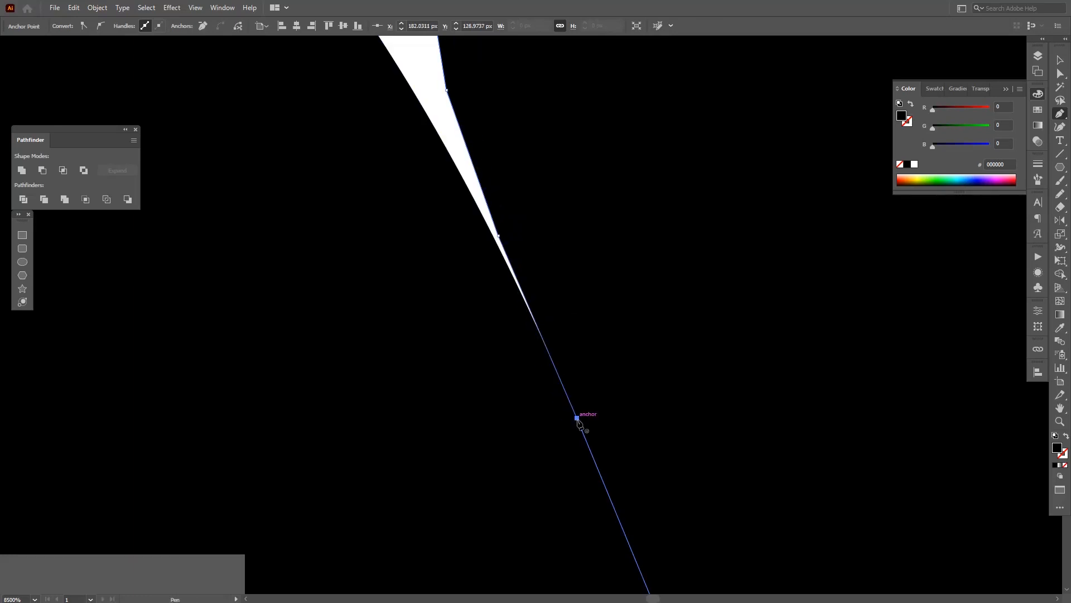
{"action": "key", "text": "v"}
Intersect the wedge with the flower to keep only the pointed top petal.
{"action": "scroll", "coordinate": [578, 422], "scroll_direction": "down", "scroll_amount": 6}
{"action": "left_click_drag", "start_coordinate": [531, 330], "coordinate": [464, 275]}
{"action": "scroll", "coordinate": [464, 275], "scroll_direction": "down", "scroll_amount": 1}
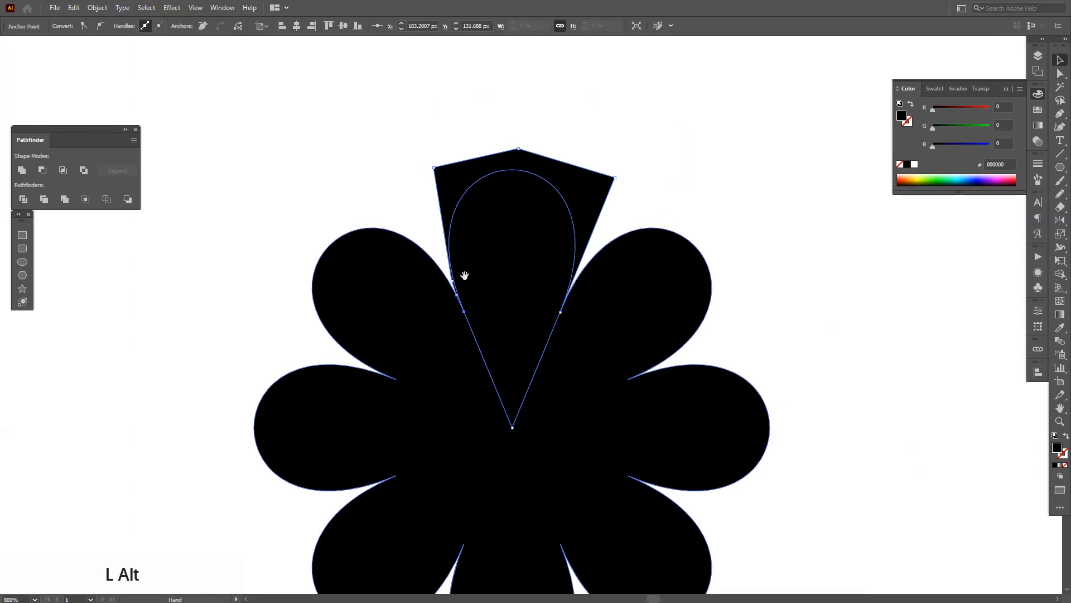
{"action": "left_click", "coordinate": [490, 351]}
{"action": "left_click_drag", "start_coordinate": [491, 352], "coordinate": [485, 297]}
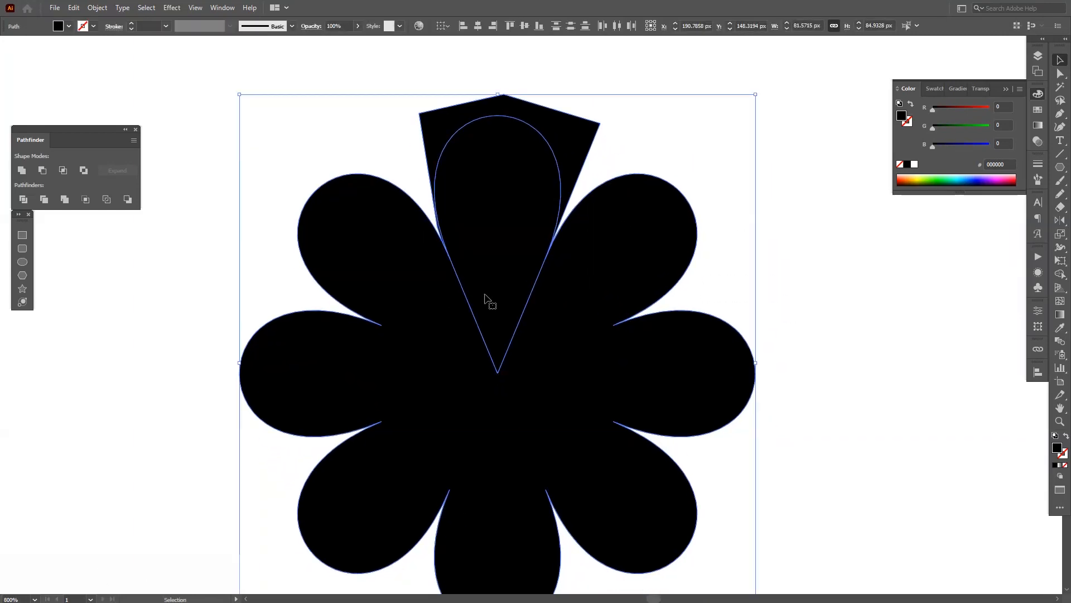
{"action": "left_click", "coordinate": [63, 170]}
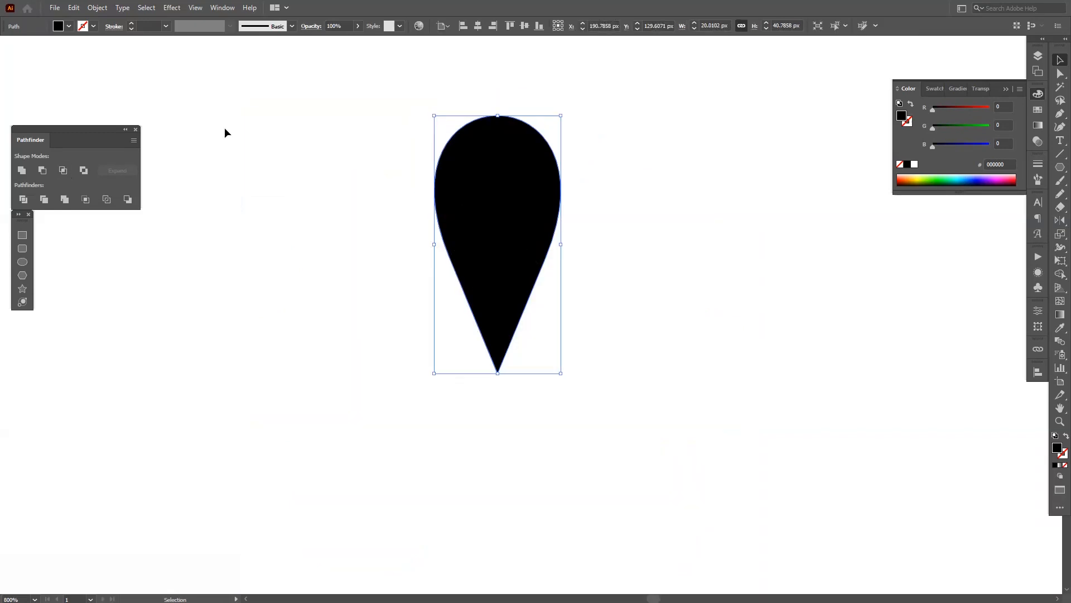
{"action": "left_click", "coordinate": [222, 9]}
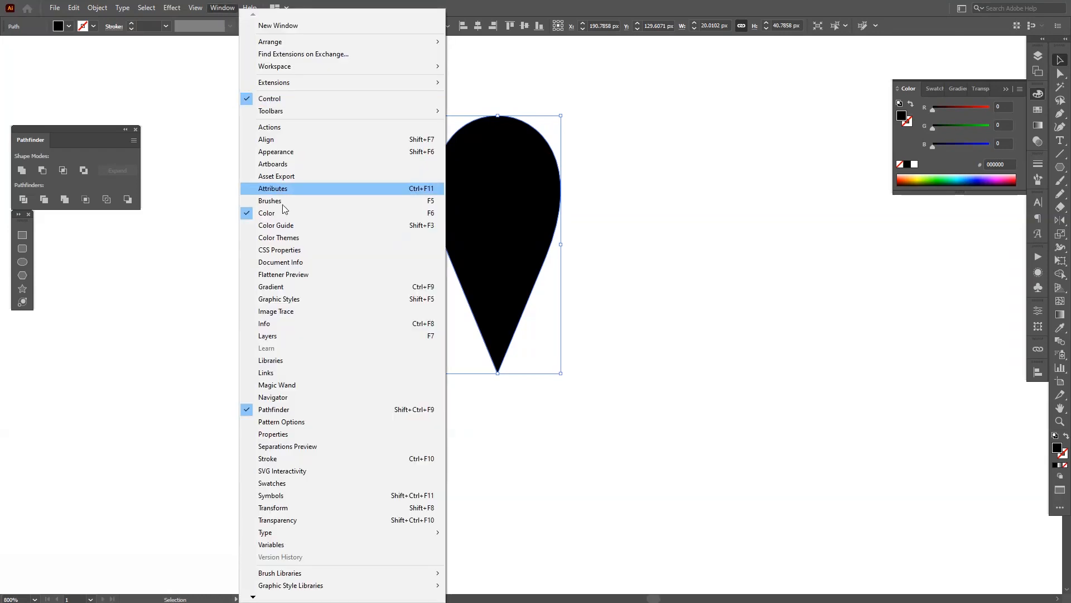
{"action": "left_click", "coordinate": [670, 426]}
Create a copy of the petal rotated by -45° about its bottom tip.
{"action": "left_click_drag", "start_coordinate": [670, 427], "coordinate": [350, 187]}
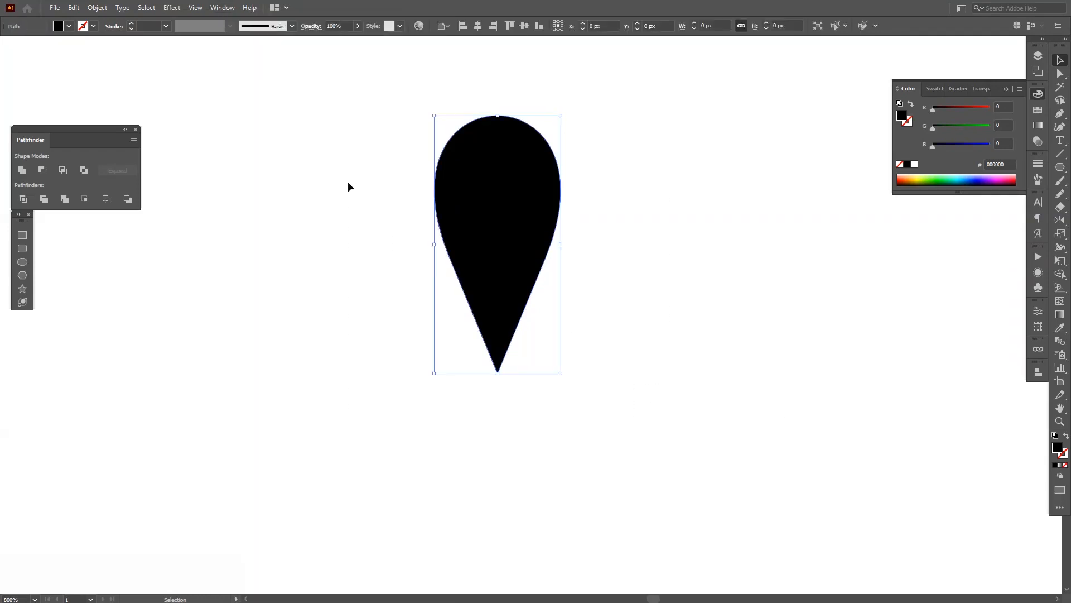
{"action": "left_click", "coordinate": [1060, 221]}
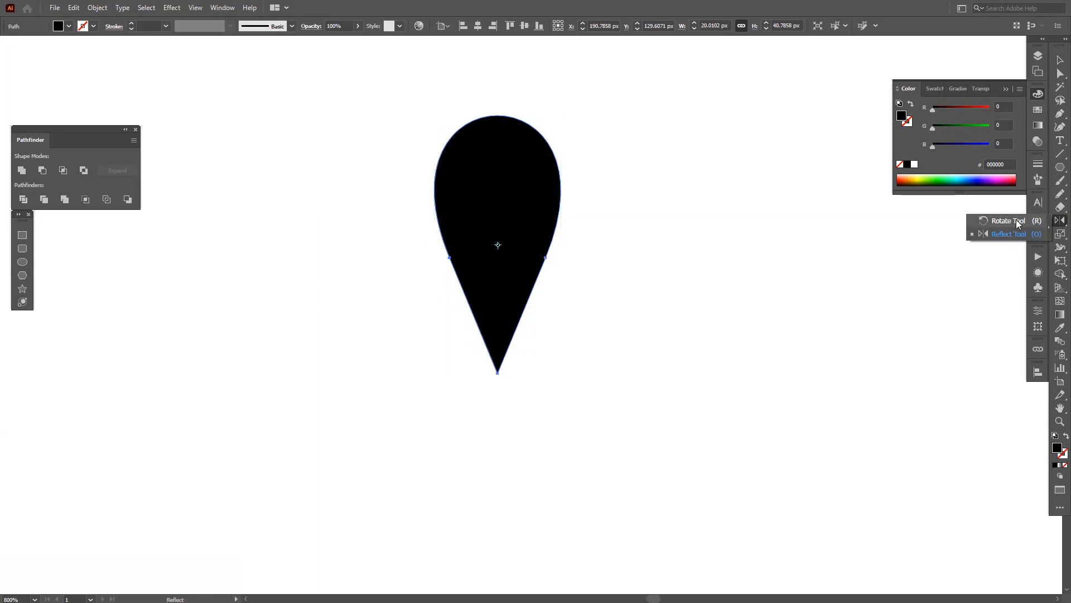
{"action": "left_click", "coordinate": [1007, 221]}
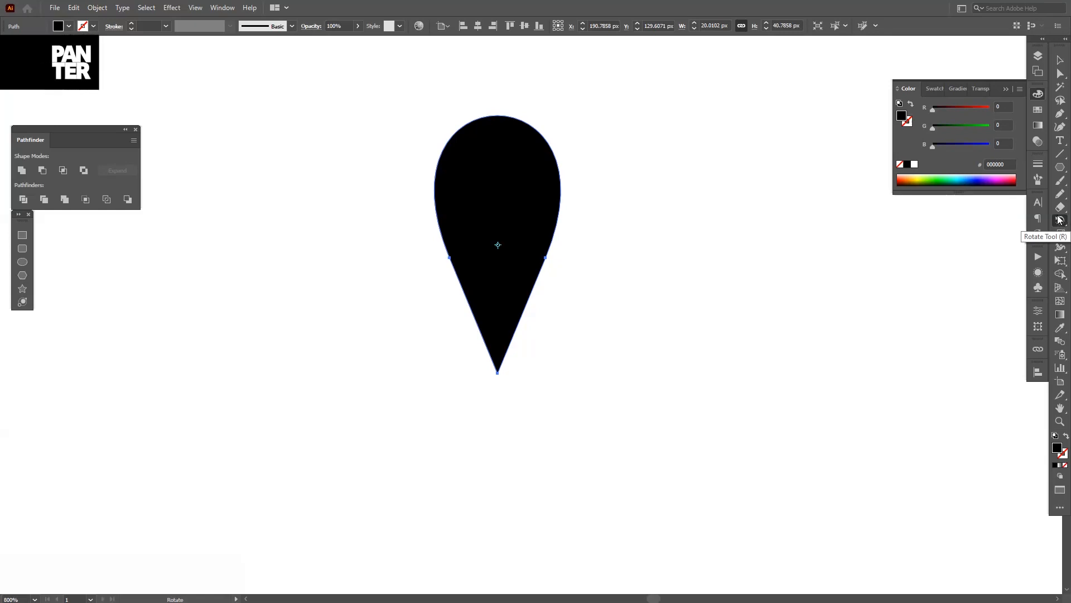
{"action": "key", "text": "alt"}
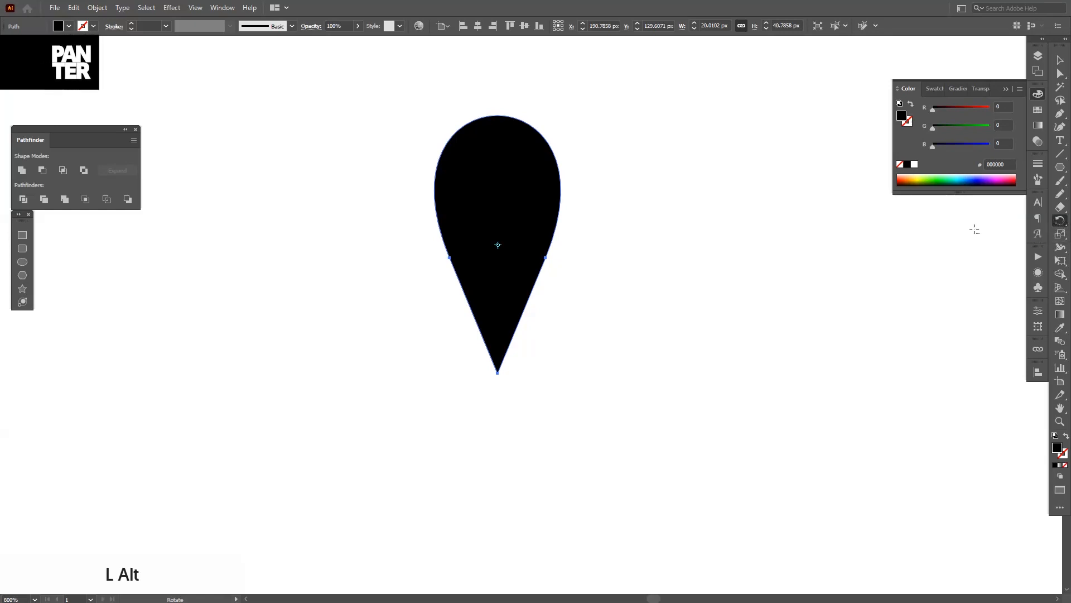
{"action": "left_click", "coordinate": [498, 372], "text": "alt"}
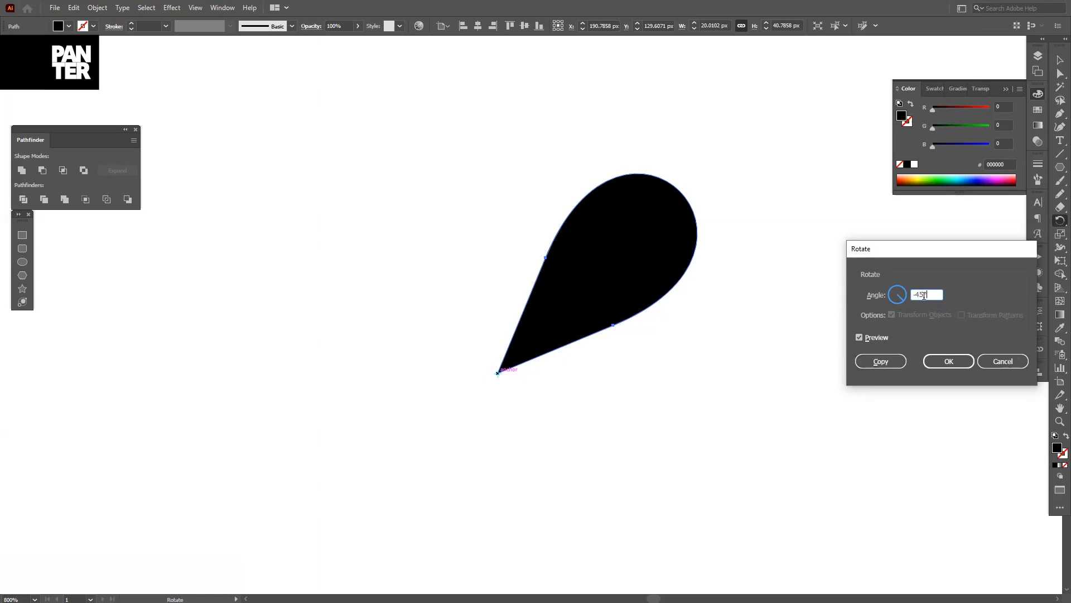
{"action": "left_click", "coordinate": [881, 362]}
Repeat the rotated copy six more times to complete a flower of eight separate petals.
{"action": "key", "text": "ctrl"}
{"action": "key", "text": "ctrl+d"}
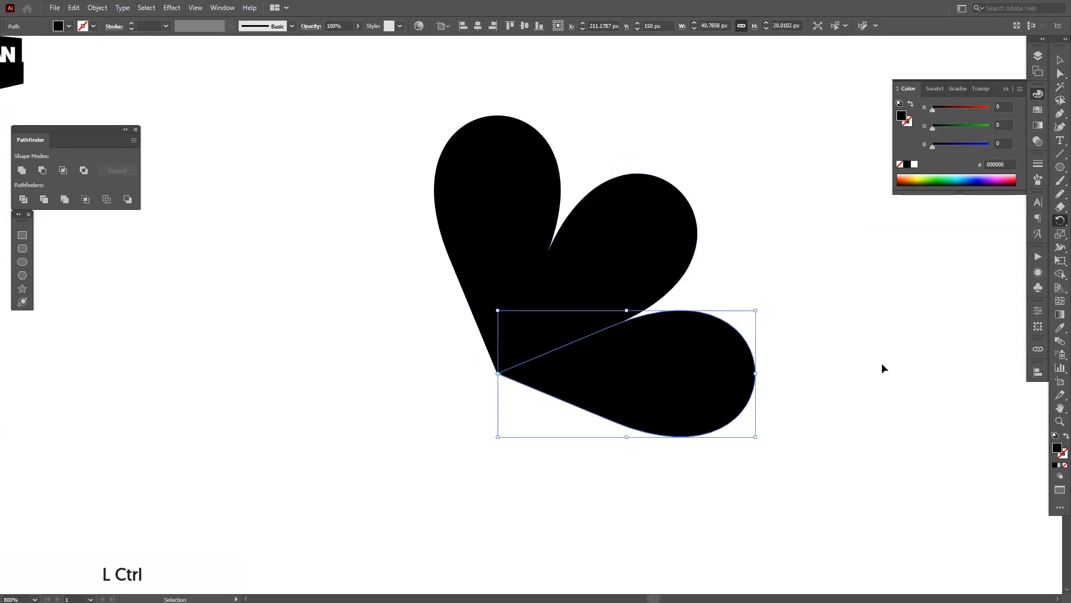
{"action": "key", "text": "ctrl+d"}
{"action": "key", "text": "ctrl+d"}
{"action": "key", "text": "ctrl+d"}
{"action": "key", "text": "ctrl+d"}
{"action": "key", "text": "ctrl+d"}
{"action": "key", "text": "v"}
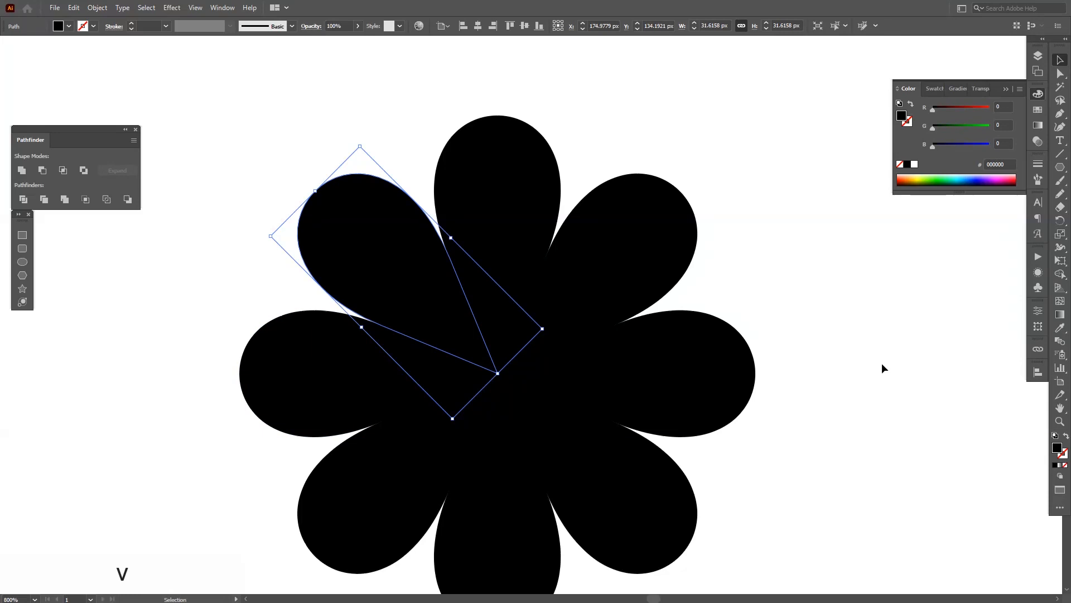
{"action": "left_click", "coordinate": [768, 283]}
Group the four diagonal petals and fill the group with the magenta swatch.
{"action": "scroll", "coordinate": [769, 283], "scroll_direction": "down", "scroll_amount": 3}
{"action": "left_click_drag", "start_coordinate": [769, 283], "coordinate": [677, 272]}
{"action": "scroll", "coordinate": [658, 260], "scroll_direction": "up", "scroll_amount": 1}
{"action": "scroll", "coordinate": [661, 220], "scroll_direction": "up", "scroll_amount": 1}
{"action": "left_click", "coordinate": [537, 233]}
{"action": "left_click", "coordinate": [339, 236], "text": "shift"}
{"action": "left_click", "coordinate": [364, 433], "text": "shift"}
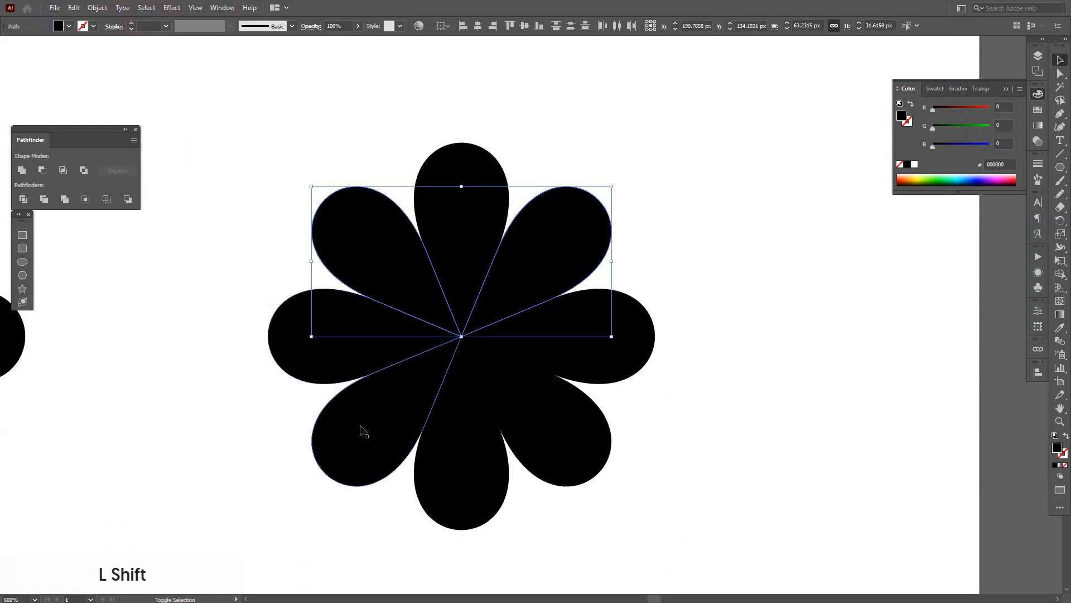
{"action": "left_click", "coordinate": [531, 455], "text": "shift"}
{"action": "left_click_drag", "start_coordinate": [551, 428], "coordinate": [785, 318]}
{"action": "key", "text": "ctrl+z"}
{"action": "right_click", "coordinate": [568, 250]}
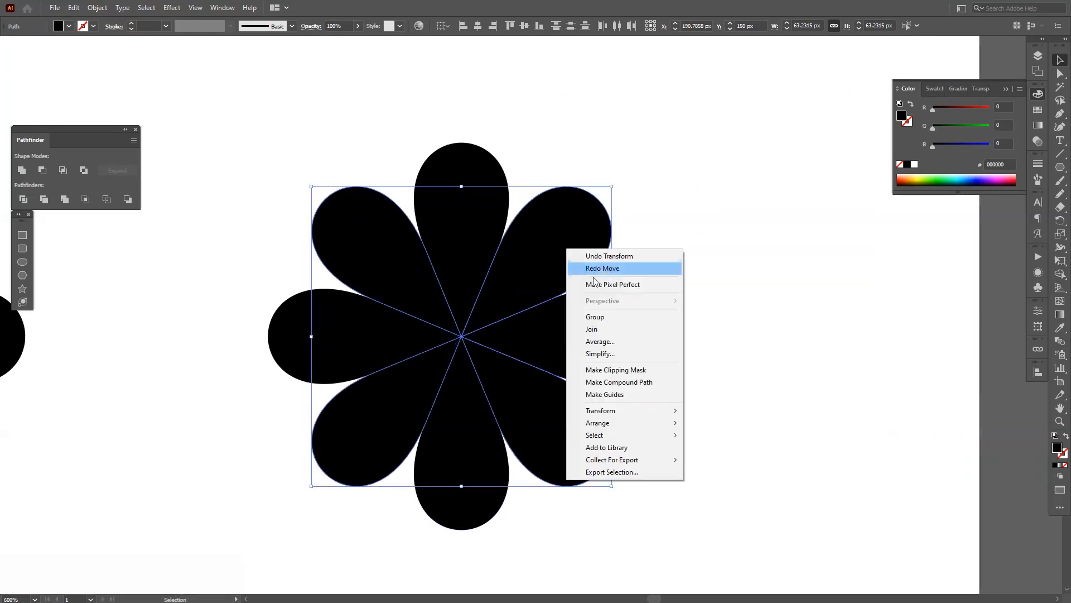
{"action": "left_click", "coordinate": [608, 318]}
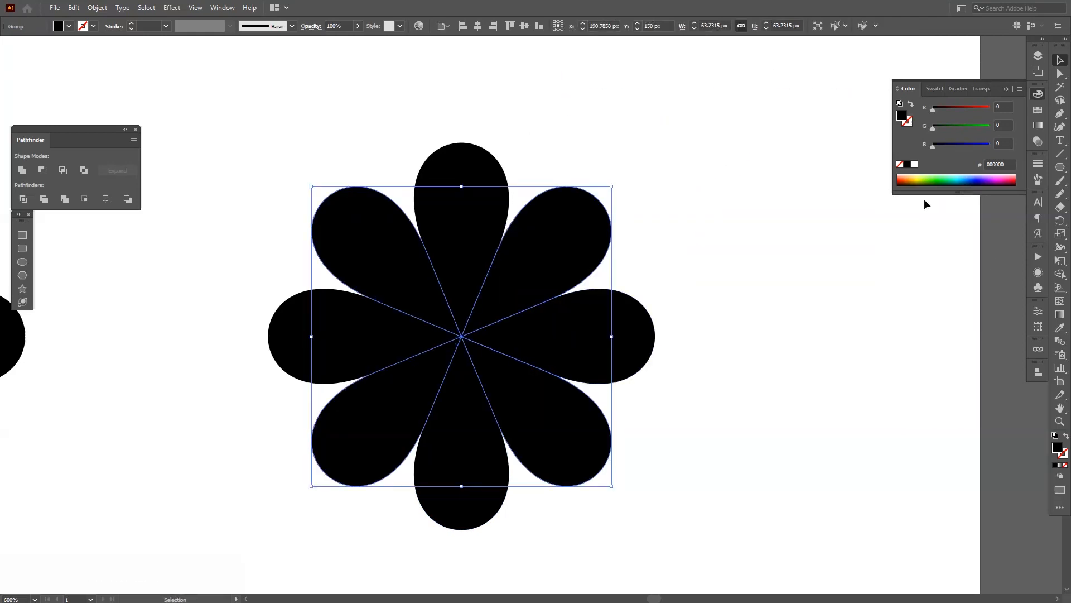
{"action": "left_click", "coordinate": [1038, 110]}
{"action": "left_click", "coordinate": [971, 124]}
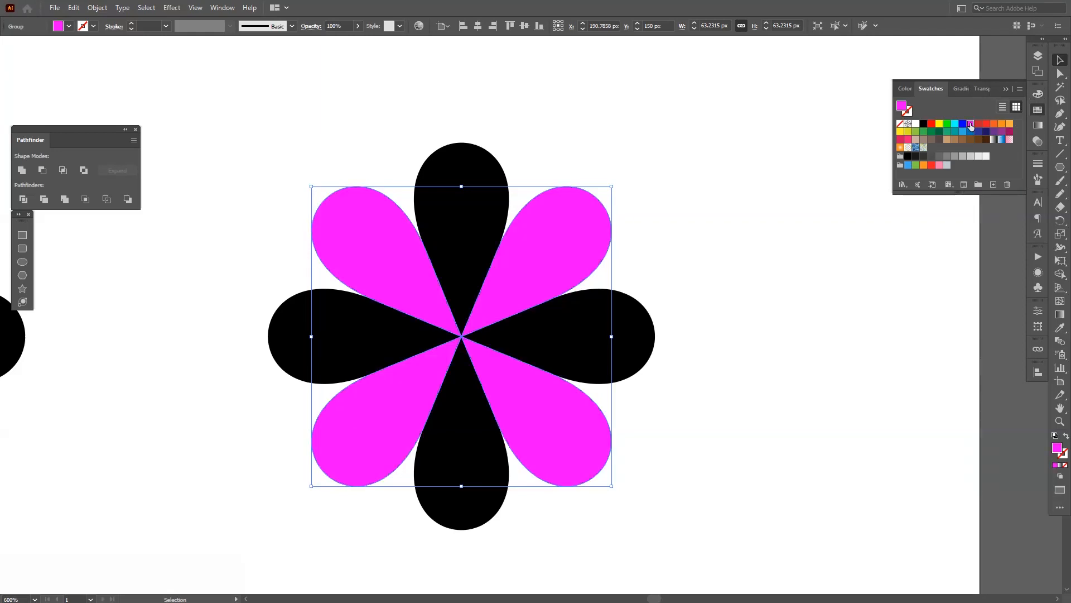
Change the fill of the diagonal petal group to the olive-green swatch.
{"action": "left_click", "coordinate": [963, 132]}
{"action": "left_click", "coordinate": [916, 132]}
{"action": "left_click", "coordinate": [761, 212]}
Group the four black upright and horizontal petals and fill the group with the pink swatch R=237 G=30 B=121.
{"action": "left_click", "coordinate": [598, 359]}
{"action": "left_click", "coordinate": [467, 191], "text": "shift"}
{"action": "left_click", "coordinate": [343, 313], "text": "shift"}
{"action": "left_click", "coordinate": [450, 443], "text": "shift"}
{"action": "right_click", "coordinate": [448, 440]}
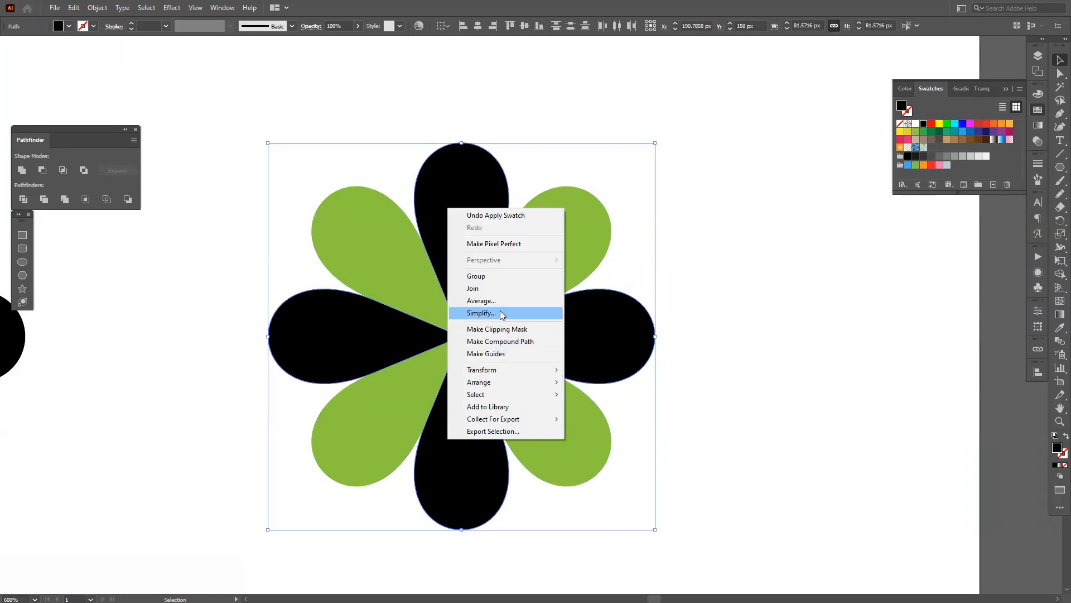
{"action": "left_click", "coordinate": [505, 276]}
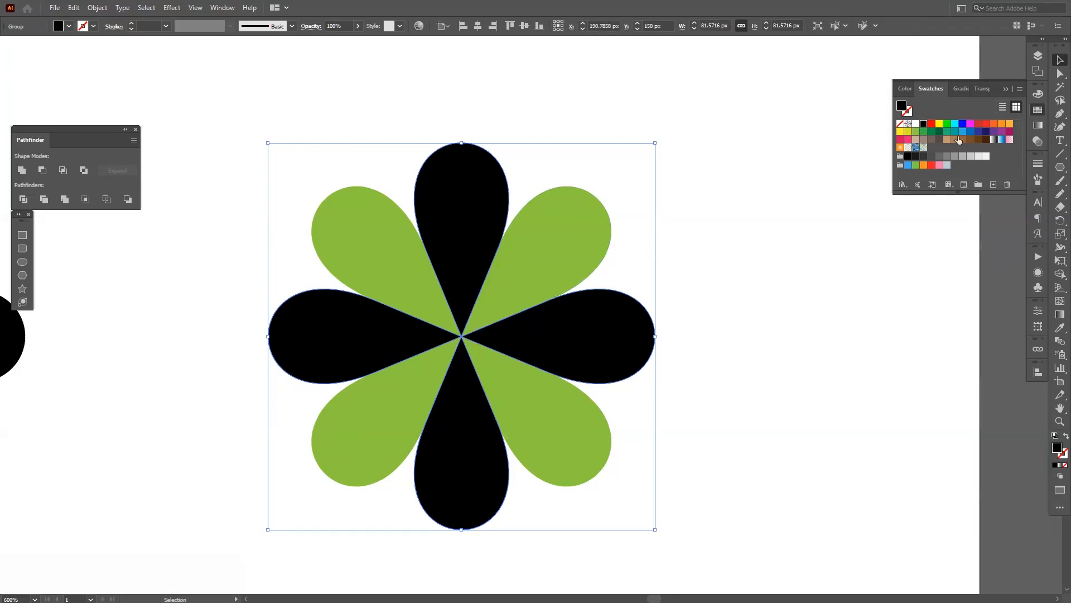
{"action": "left_click", "coordinate": [909, 140]}
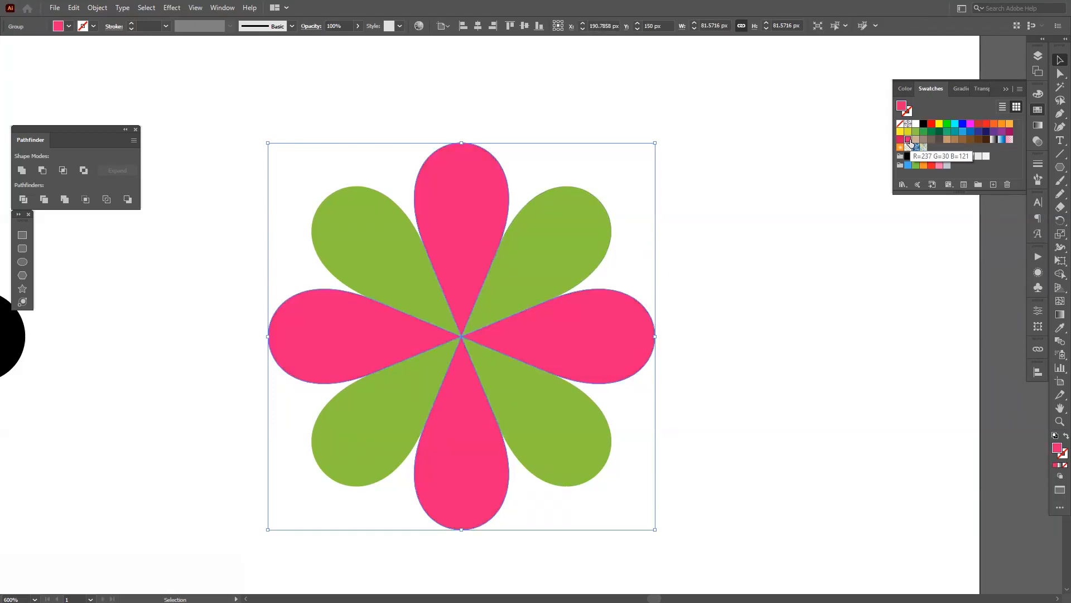
{"action": "left_click", "coordinate": [720, 301]}
Group the pink and green petal groups into one flower.
{"action": "scroll", "coordinate": [715, 310], "scroll_direction": "down", "scroll_amount": 3}
{"action": "left_click_drag", "start_coordinate": [713, 310], "coordinate": [668, 281]}
{"action": "scroll", "coordinate": [667, 280], "scroll_direction": "up", "scroll_amount": 2}
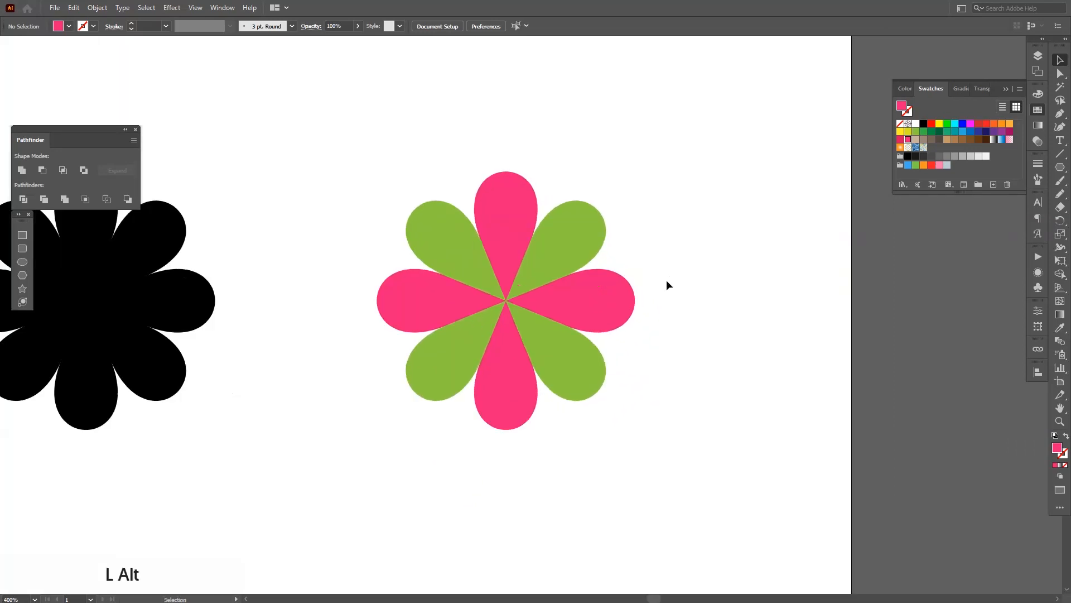
{"action": "left_click_drag", "start_coordinate": [685, 408], "coordinate": [379, 227]}
{"action": "right_click", "coordinate": [508, 257]}
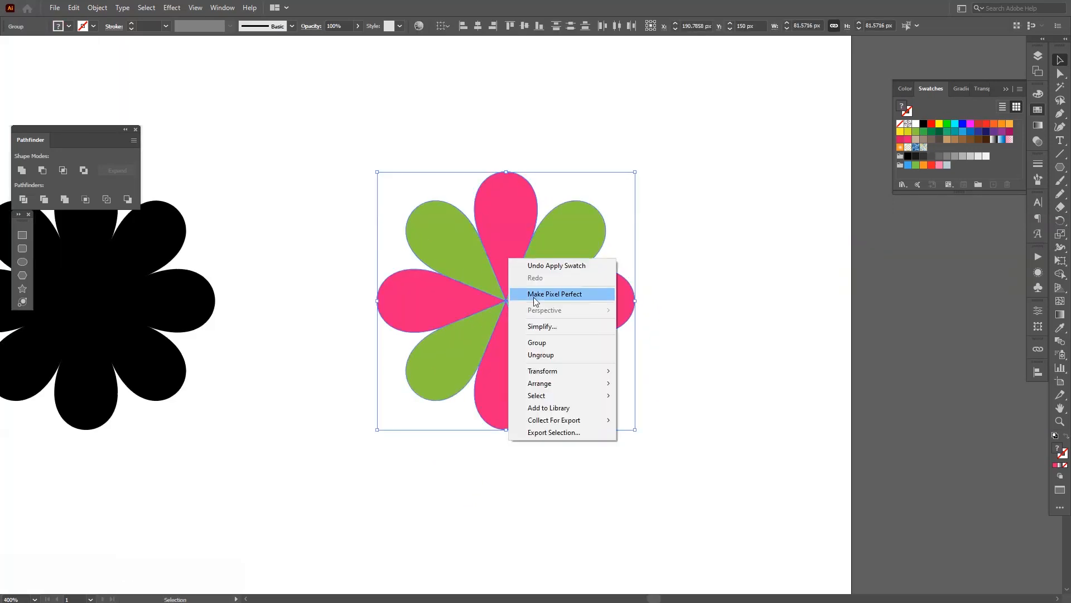
{"action": "left_click", "coordinate": [608, 342]}
{"action": "left_click", "coordinate": [722, 337]}
Move the black flower off the artboard and enlarge the coloured flower on it to about 296 px wide.
{"action": "scroll", "coordinate": [720, 336], "scroll_direction": "down", "scroll_amount": 3}
{"action": "left_click_drag", "start_coordinate": [422, 313], "coordinate": [245, 279]}
{"action": "left_click", "coordinate": [664, 338]}
{"action": "left_click_drag", "start_coordinate": [670, 324], "coordinate": [752, 336]}
{"action": "left_click_drag", "start_coordinate": [487, 326], "coordinate": [394, 325]}
{"action": "left_click_drag", "start_coordinate": [751, 324], "coordinate": [748, 325]}
{"action": "left_click", "coordinate": [791, 340]}
{"action": "left_click_drag", "start_coordinate": [831, 353], "coordinate": [808, 342]}
{"action": "left_click", "coordinate": [622, 343]}
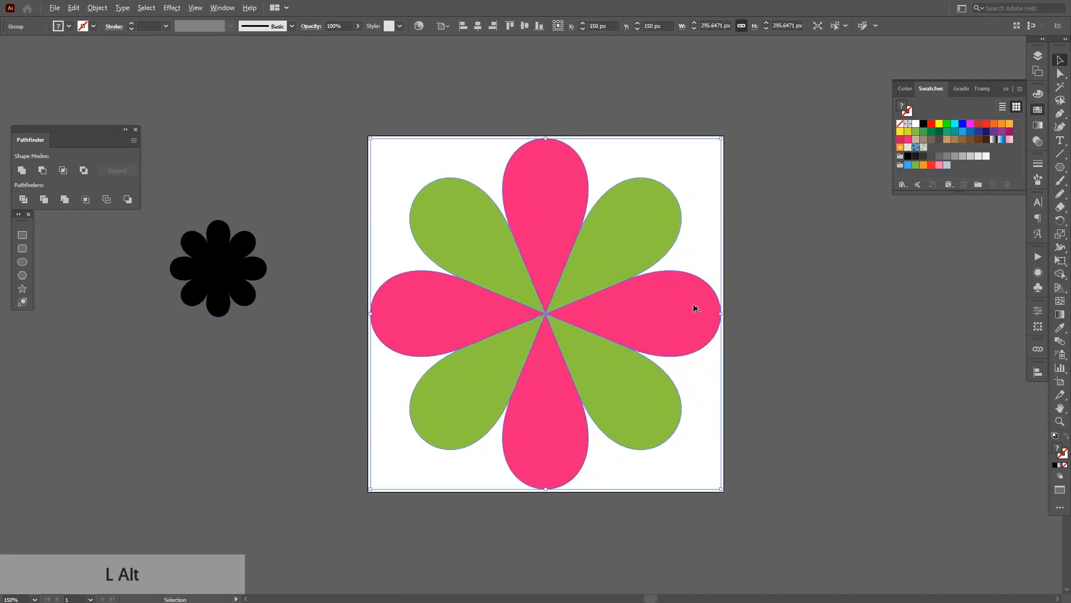
Align the coloured flower's centre vertically on the artboard.
{"action": "scroll", "coordinate": [693, 303], "scroll_direction": "up", "scroll_amount": 1}
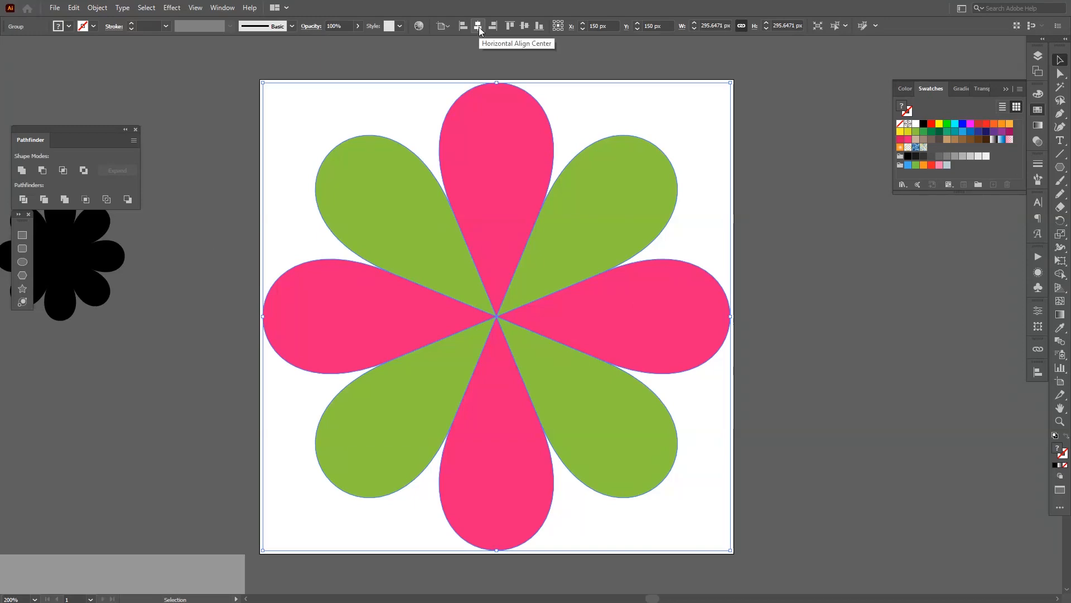
{"action": "left_click", "coordinate": [524, 27]}
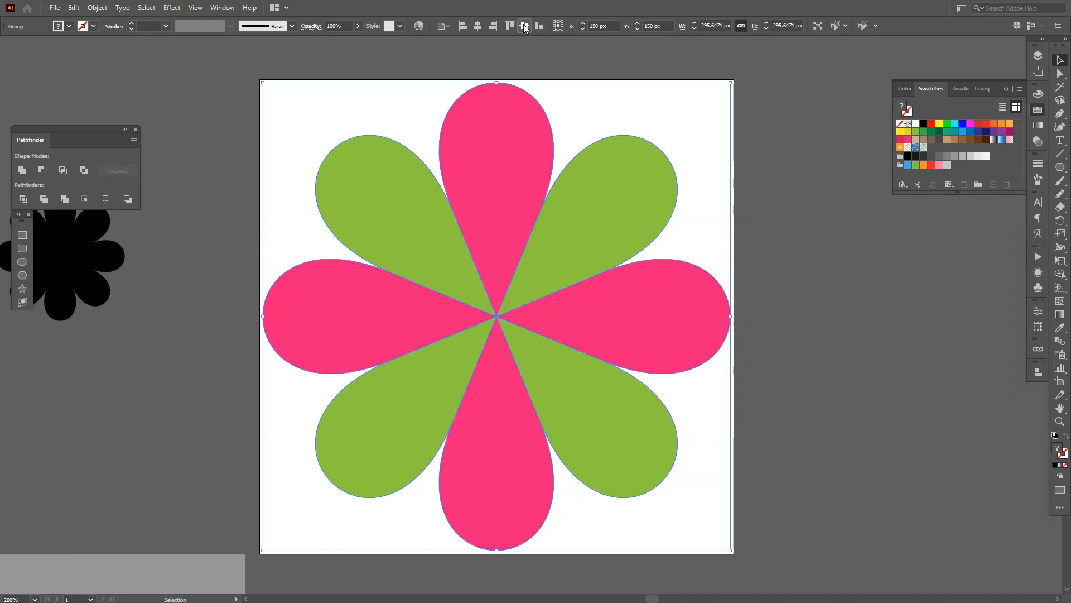
{"action": "left_click", "coordinate": [807, 160]}
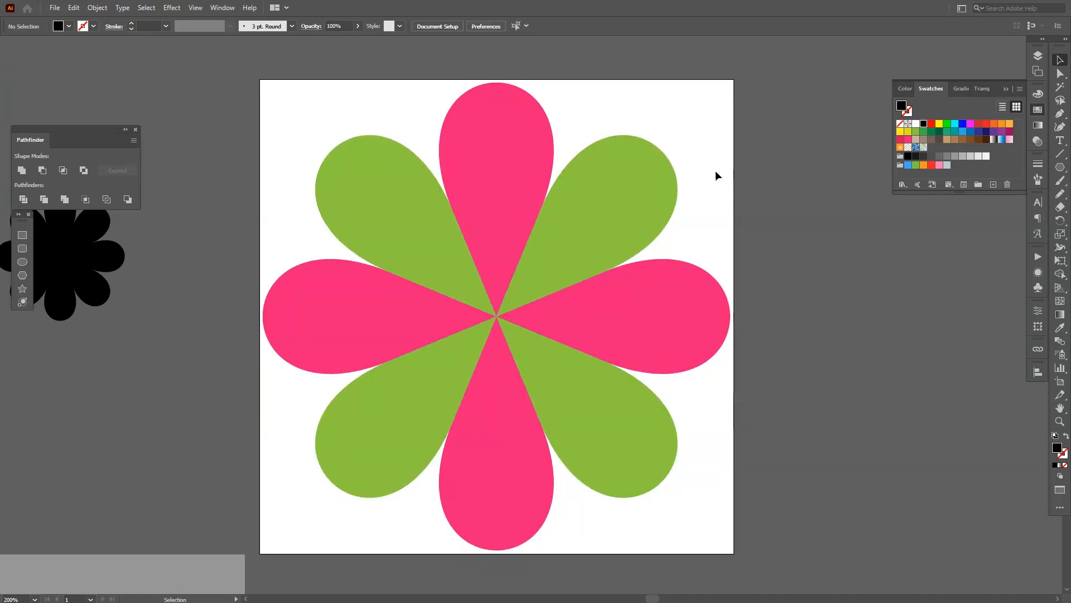
Start exporting the artwork to the Desktop as a PNG named flower.
{"action": "left_click", "coordinate": [53, 6]}
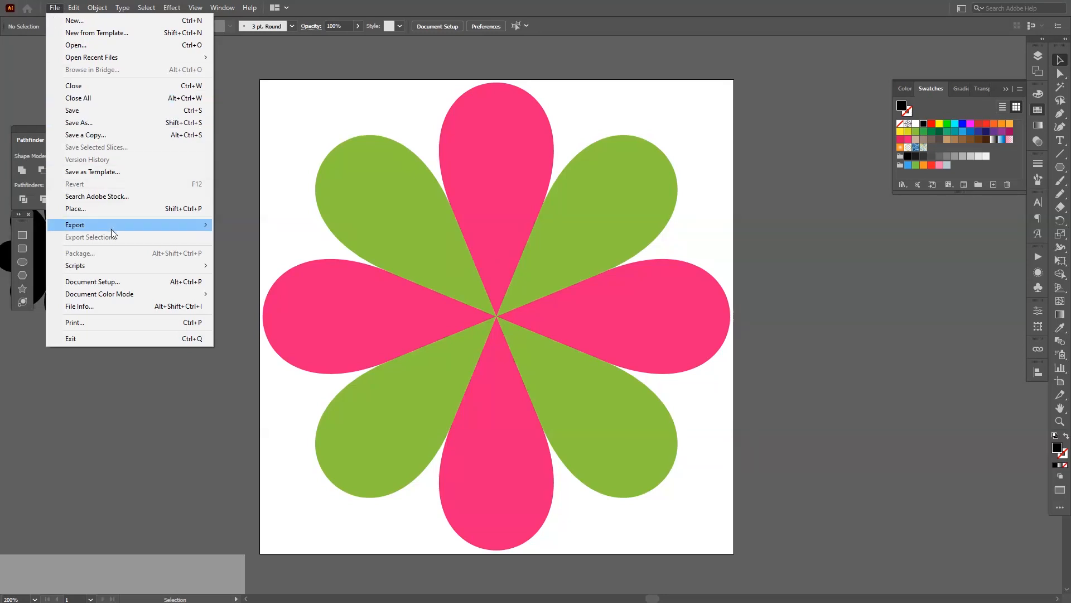
{"action": "mouse_move", "coordinate": [112, 229]}
{"action": "left_click", "coordinate": [256, 237]}
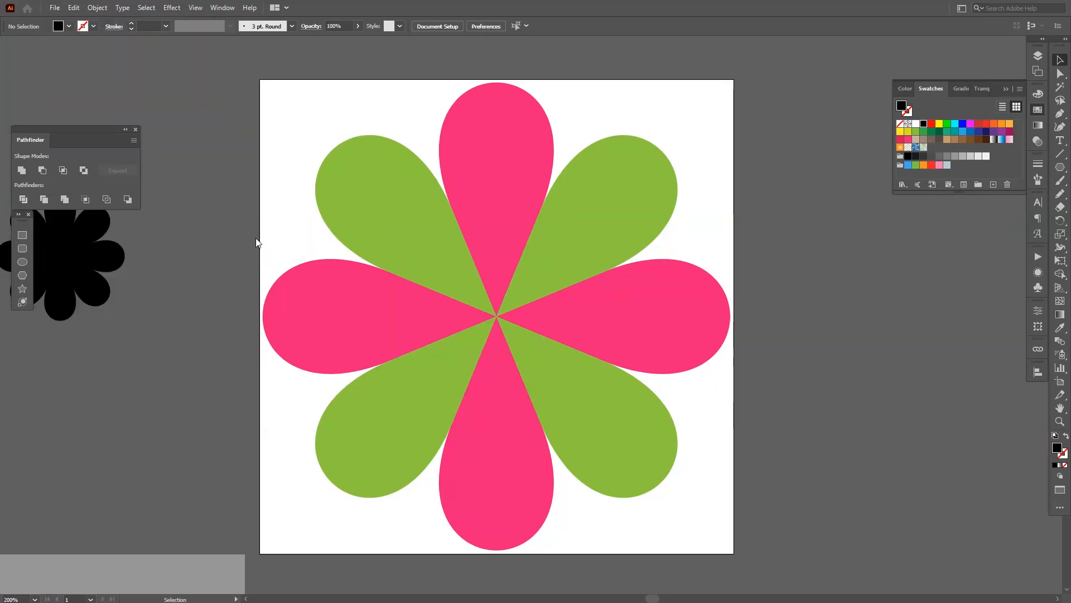
{"action": "left_click", "coordinate": [46, 167]}
{"action": "left_click", "coordinate": [155, 385]}
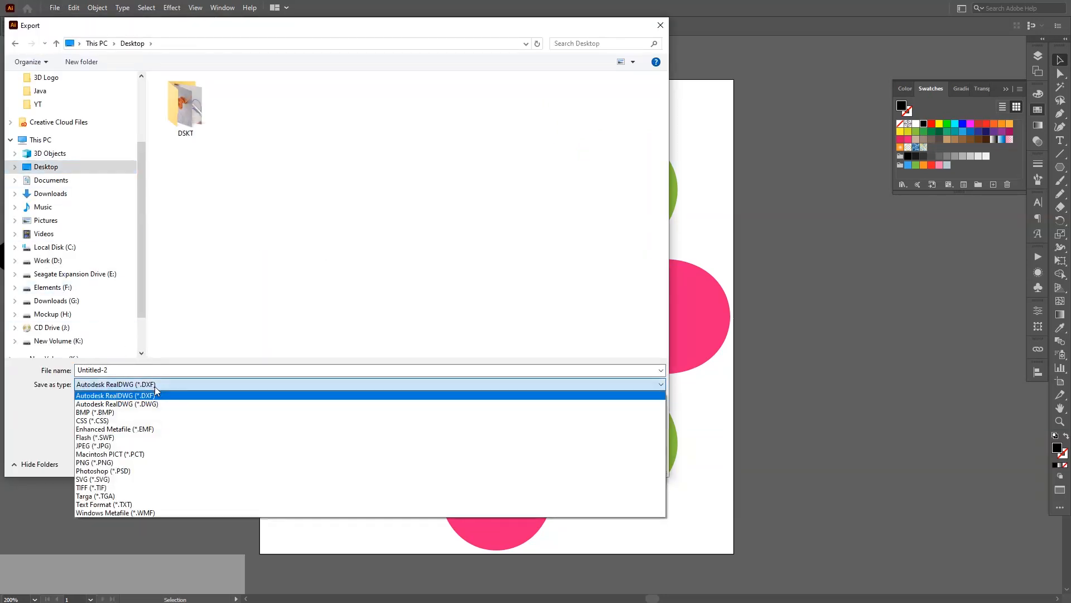
{"action": "left_click", "coordinate": [124, 463]}
{"action": "left_click", "coordinate": [120, 370]}
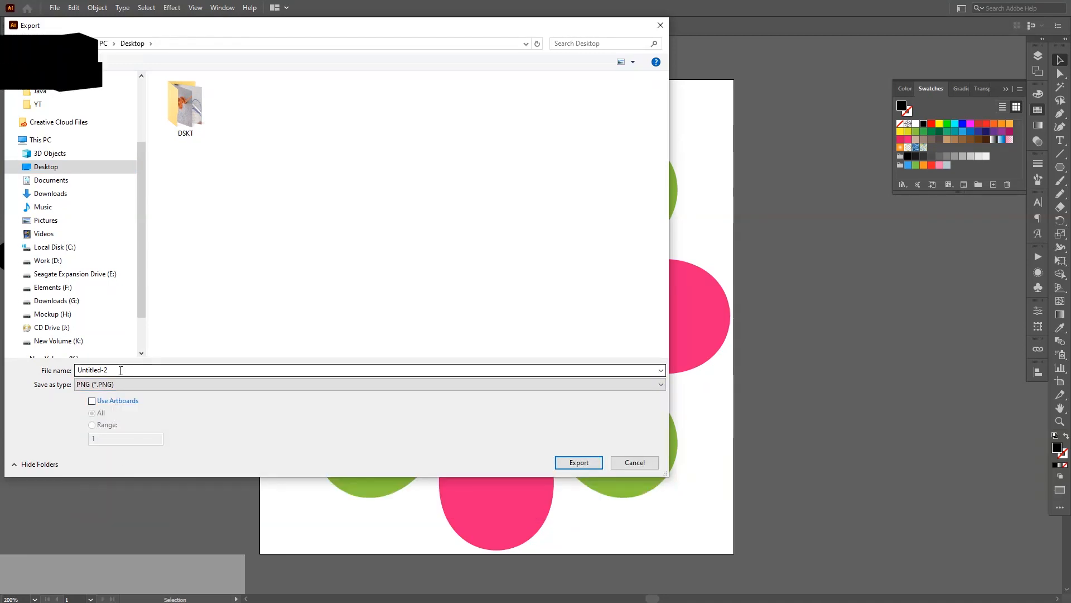
{"action": "type", "text": "flower"}
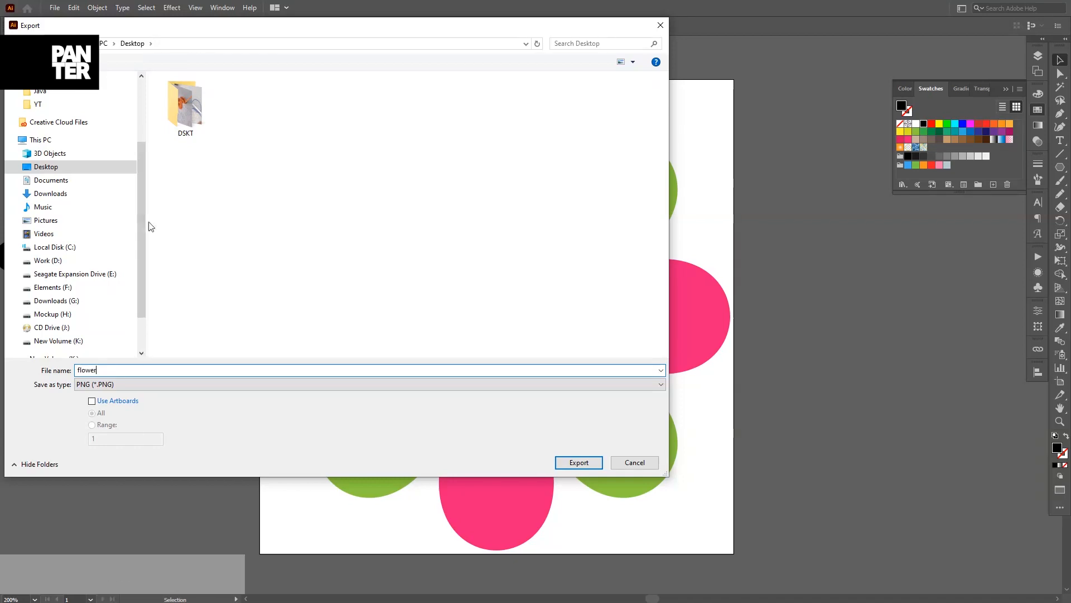
Limit the export to artboard range 1 and export the PNG at High (300 ppi) with a transparent background.
{"action": "left_click", "coordinate": [111, 402]}
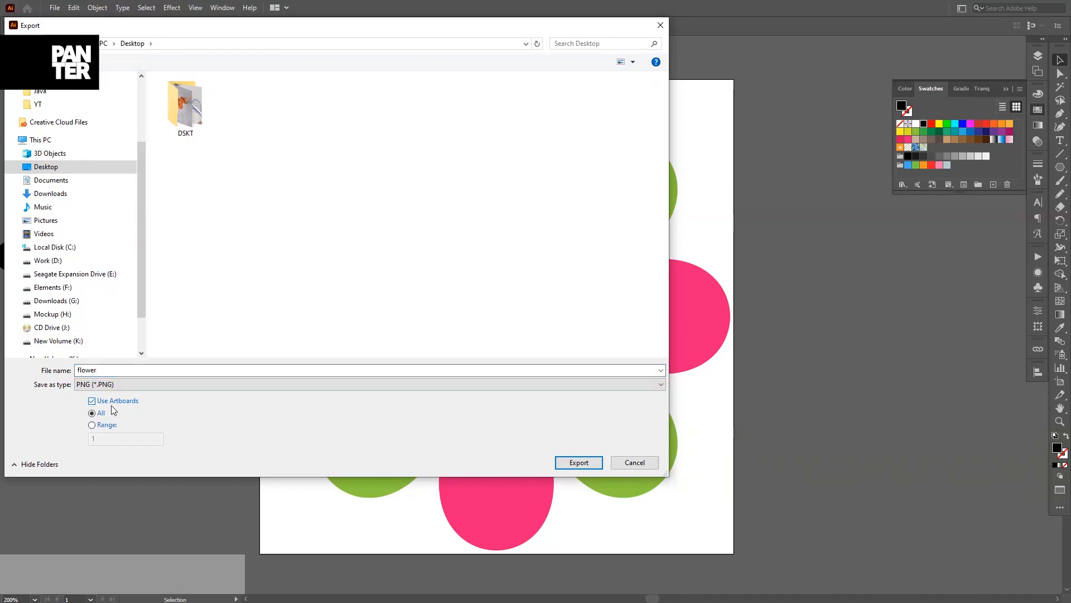
{"action": "left_click", "coordinate": [105, 425]}
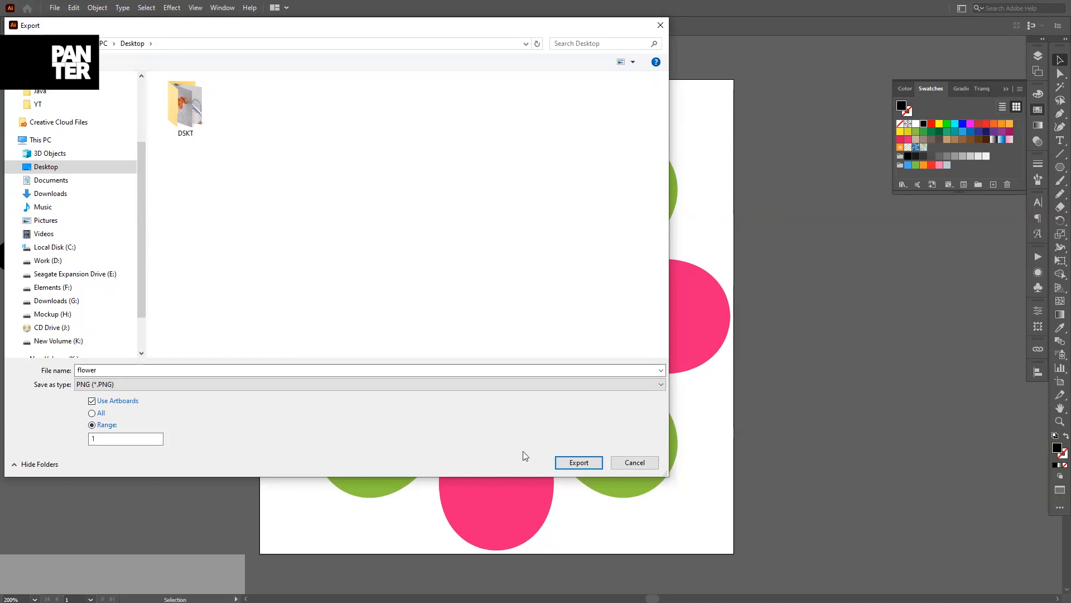
{"action": "left_click", "coordinate": [579, 462]}
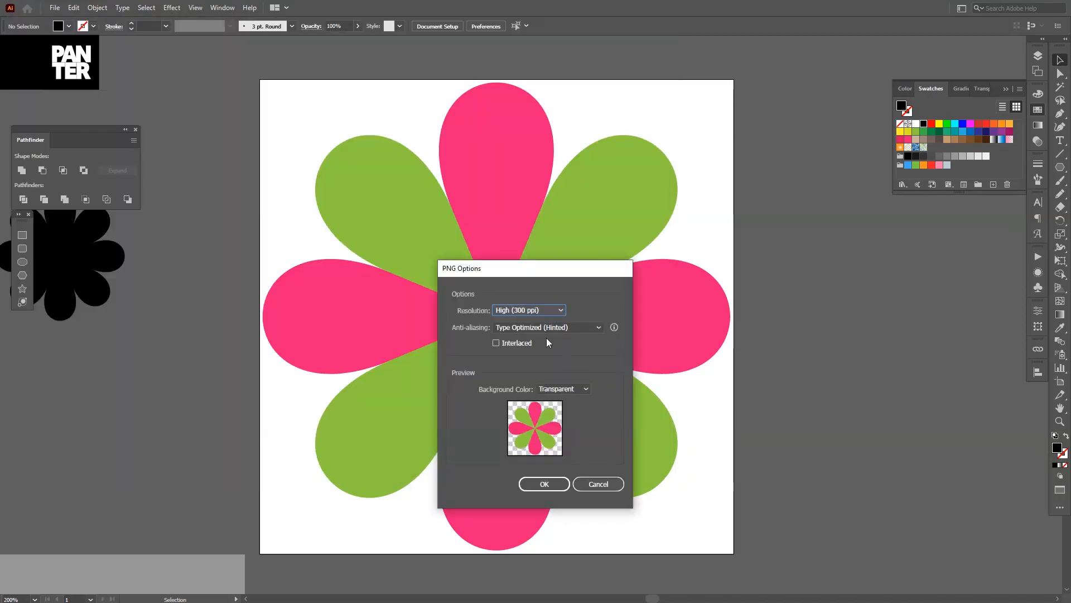
{"action": "left_click", "coordinate": [535, 312]}
{"action": "left_click", "coordinate": [544, 310]}
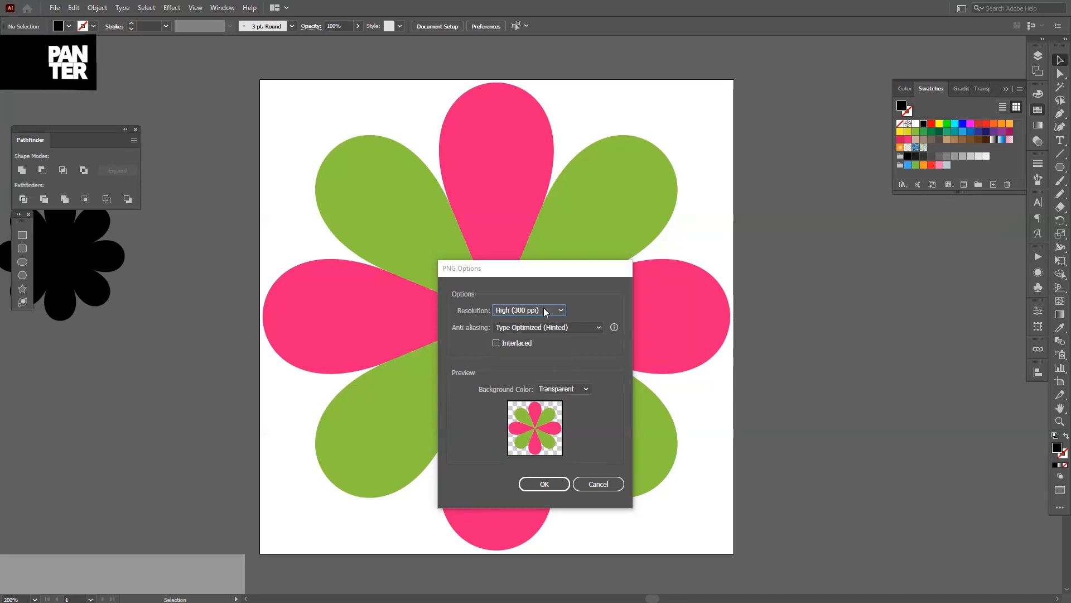
{"action": "left_click", "coordinate": [555, 484]}
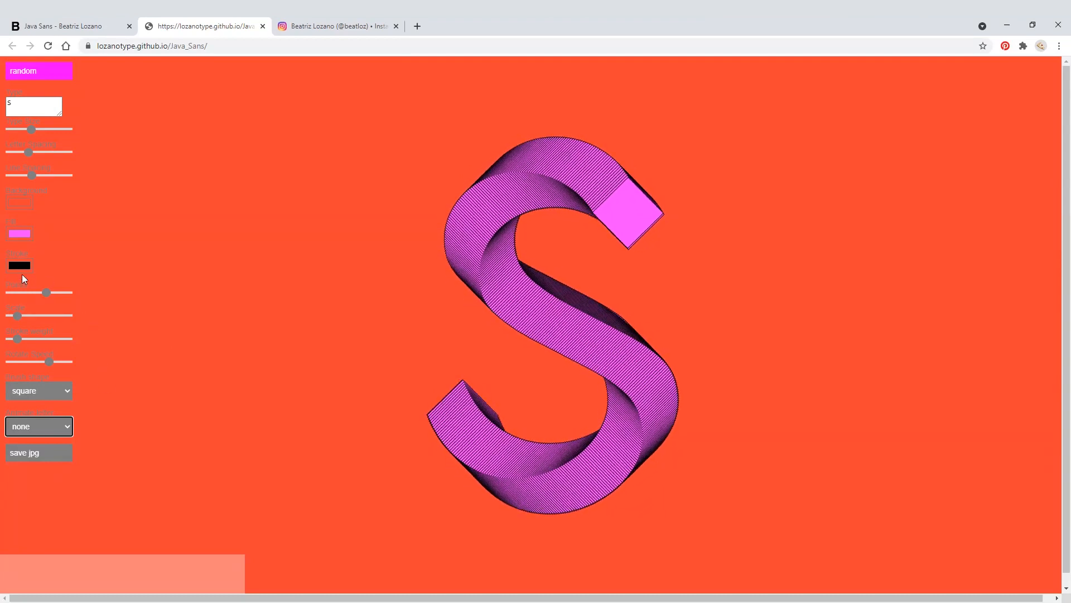
Set the background colour of the Java Sans letter S to black.
{"action": "left_click", "coordinate": [23, 203]}
{"action": "left_click_drag", "start_coordinate": [78, 249], "coordinate": [8, 287]}
{"action": "left_click", "coordinate": [217, 143]}
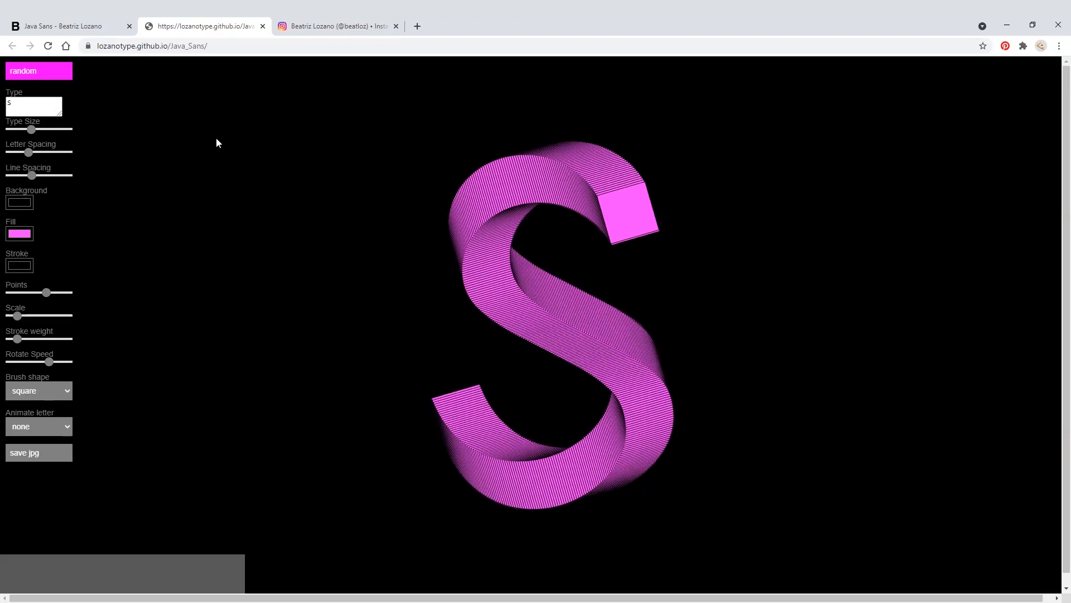
Set the brush shape to image using the exported flower PNG, and lower the stroke weight to its minimum.
{"action": "left_click", "coordinate": [24, 391]}
{"action": "left_click", "coordinate": [32, 423]}
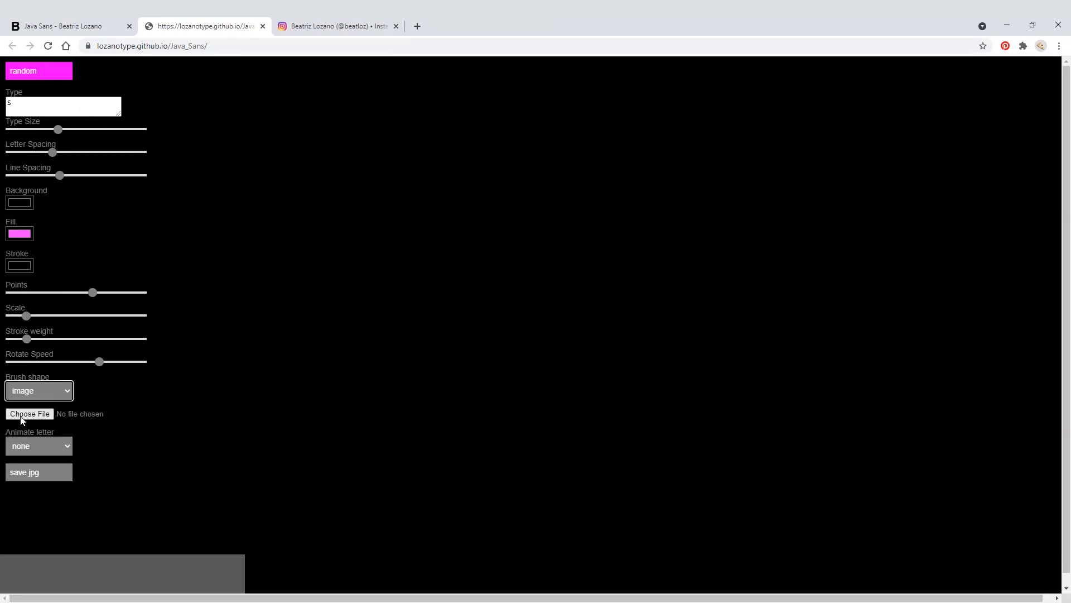
{"action": "left_click", "coordinate": [31, 417]}
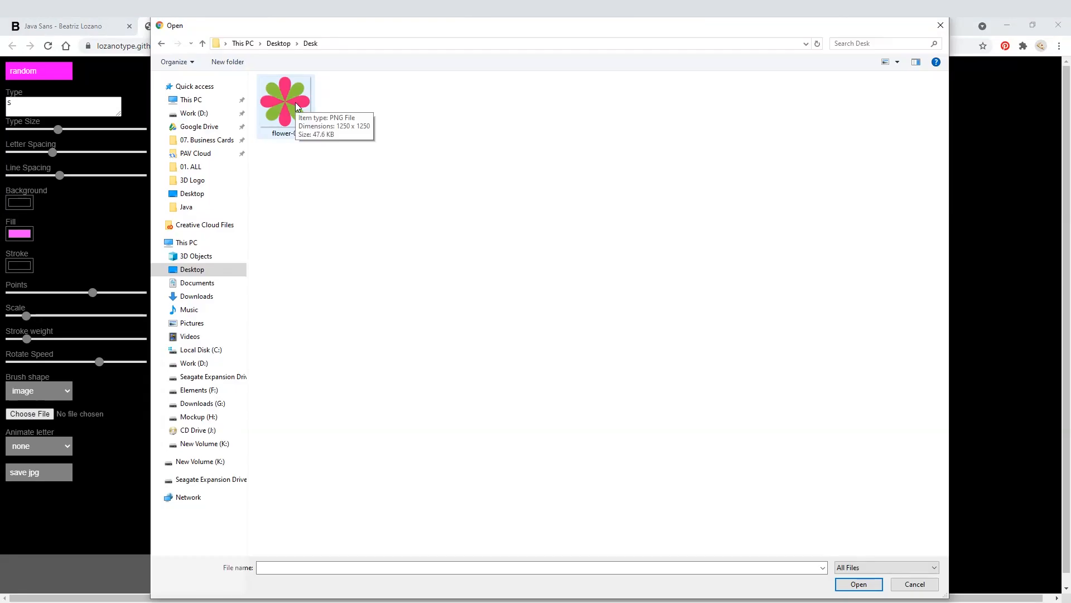
{"action": "double_click", "coordinate": [296, 105]}
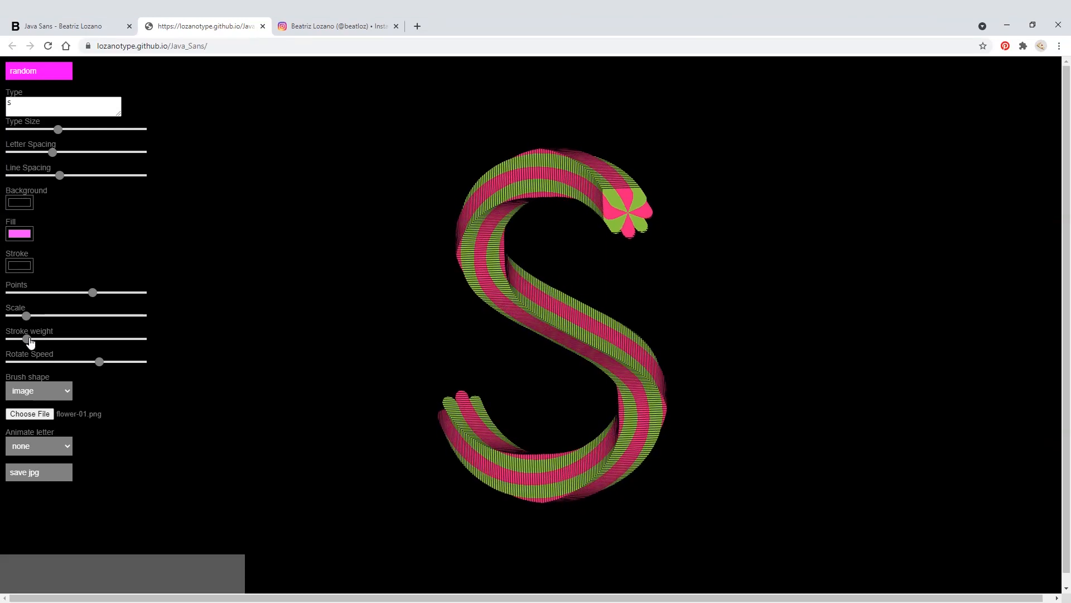
{"action": "mouse_move", "coordinate": [29, 339]}
{"action": "left_mouse_down"}
{"action": "mouse_move", "coordinate": [3, 341]}
{"action": "mouse_move", "coordinate": [106, 341]}
{"action": "mouse_move", "coordinate": [3, 346]}
{"action": "left_mouse_up"}
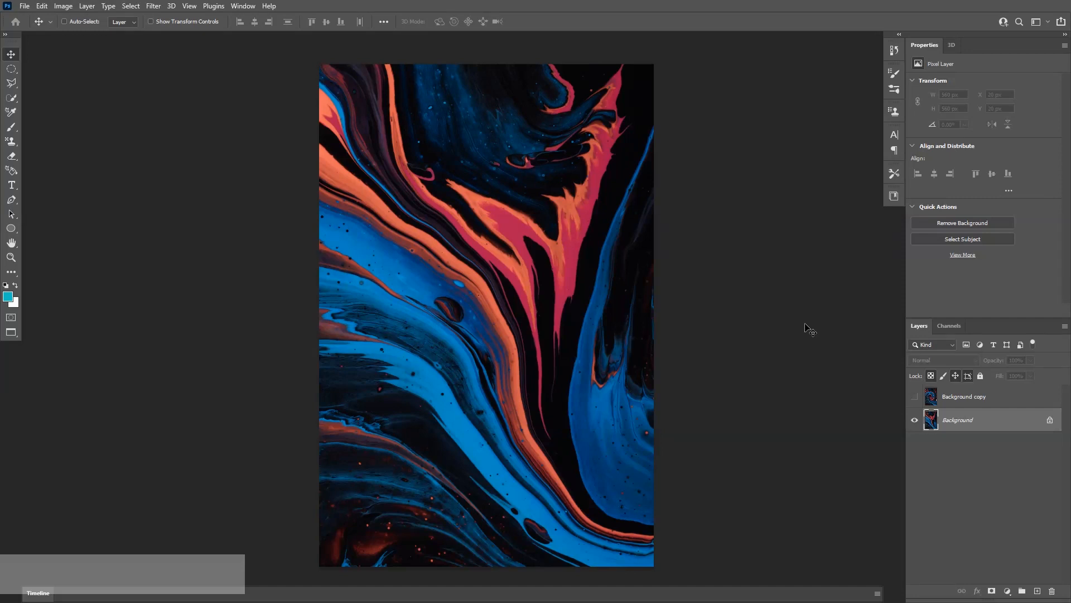
Select a circle about 1383 px across on the left-centre of the marbled image with the Elliptical Marquee and paste it as a new layer.
{"action": "scroll", "coordinate": [605, 421], "scroll_direction": "up", "scroll_amount": 2}
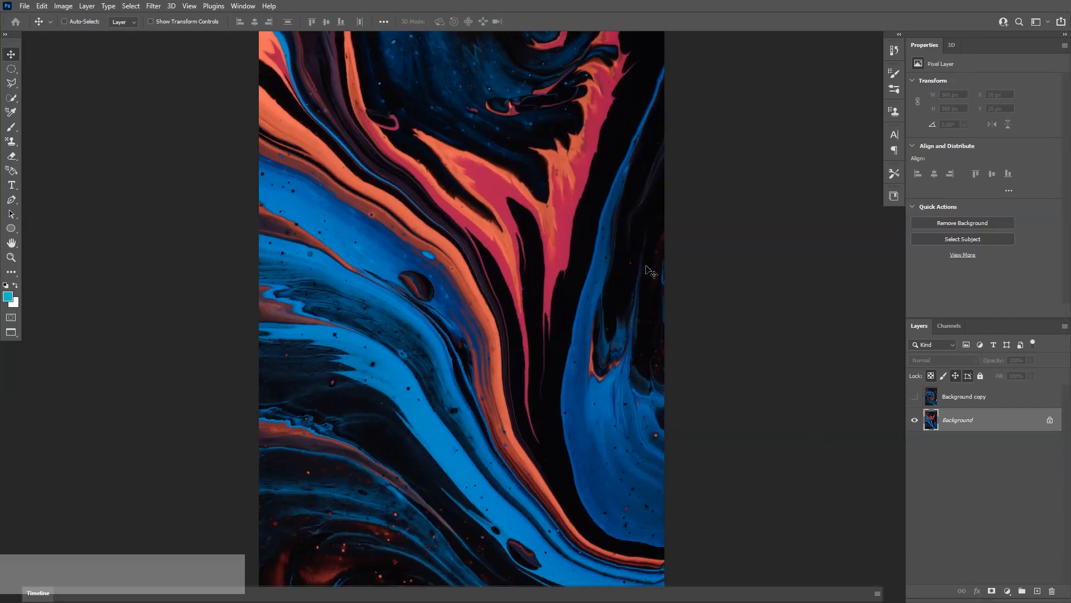
{"action": "left_click", "coordinate": [9, 73]}
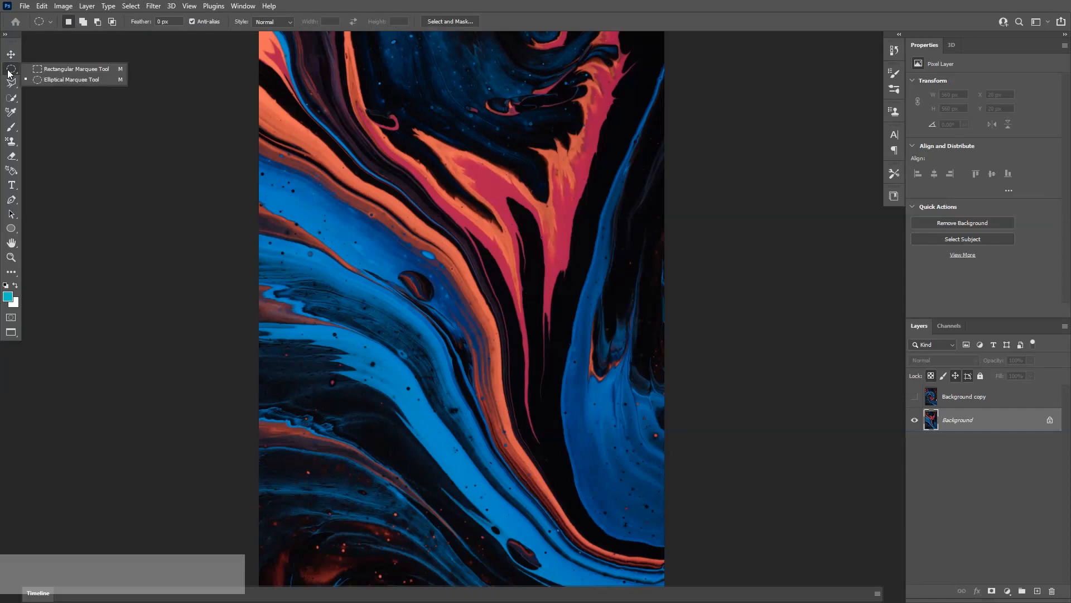
{"action": "left_click", "coordinate": [68, 79]}
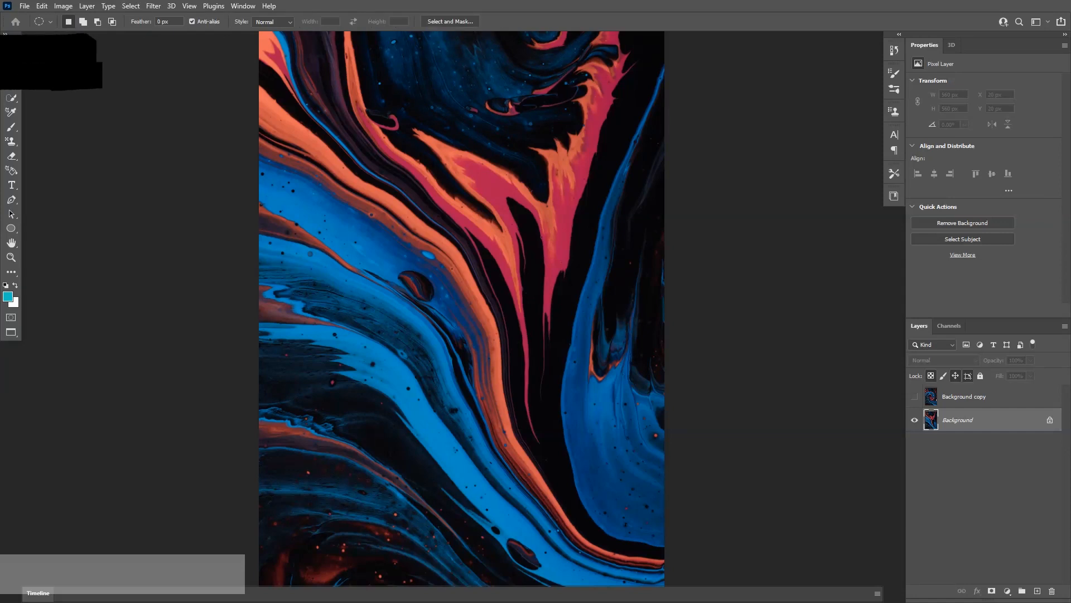
{"action": "scroll", "coordinate": [484, 435], "scroll_direction": "up", "scroll_amount": 4}
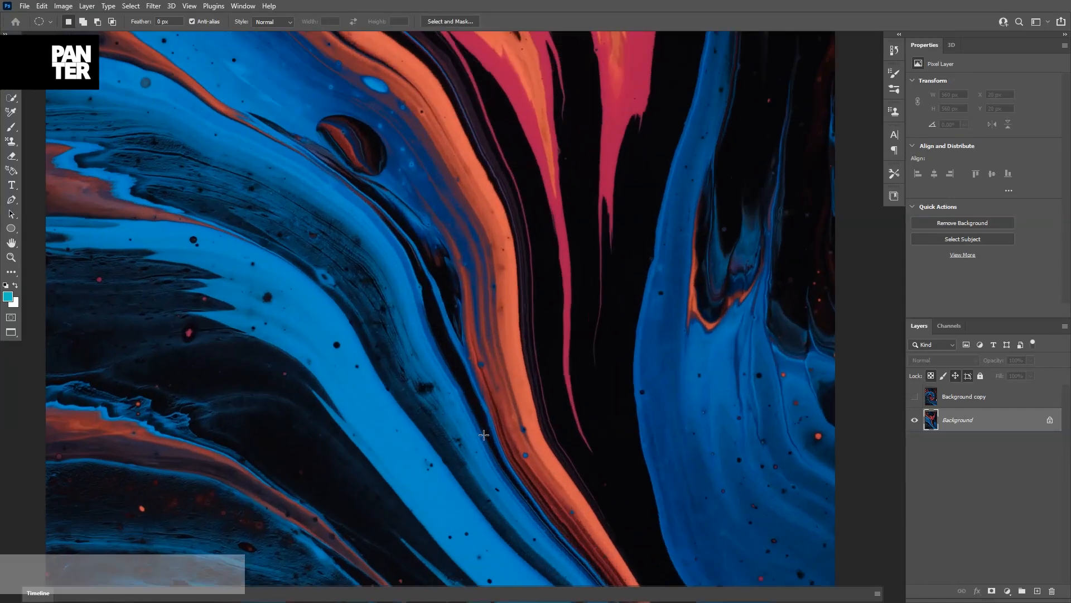
{"action": "scroll", "coordinate": [483, 435], "scroll_direction": "down", "scroll_amount": 4}
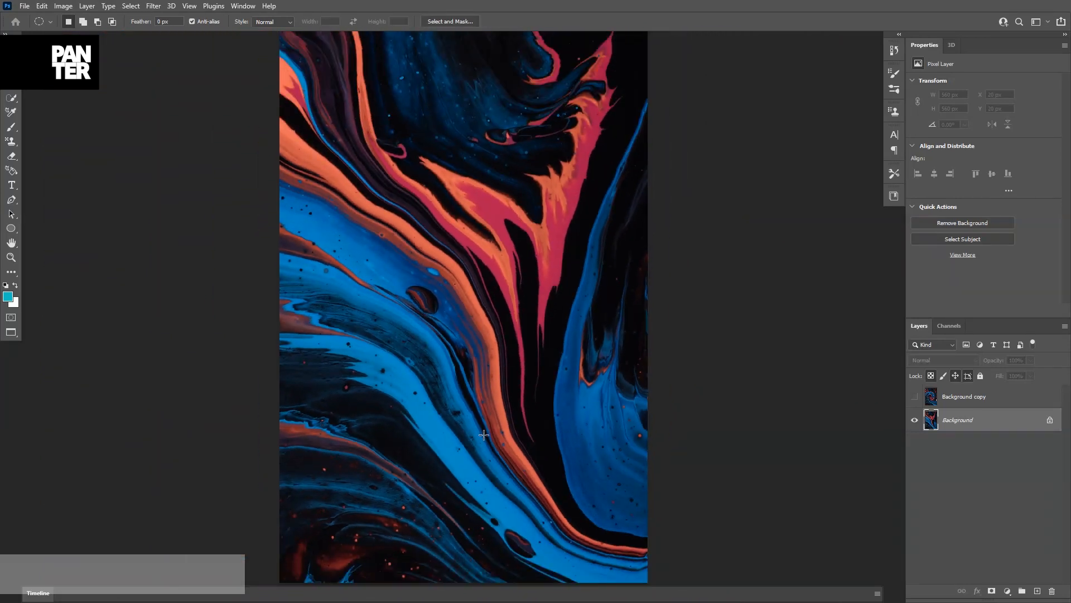
{"action": "scroll", "coordinate": [424, 357], "scroll_direction": "up", "scroll_amount": 1}
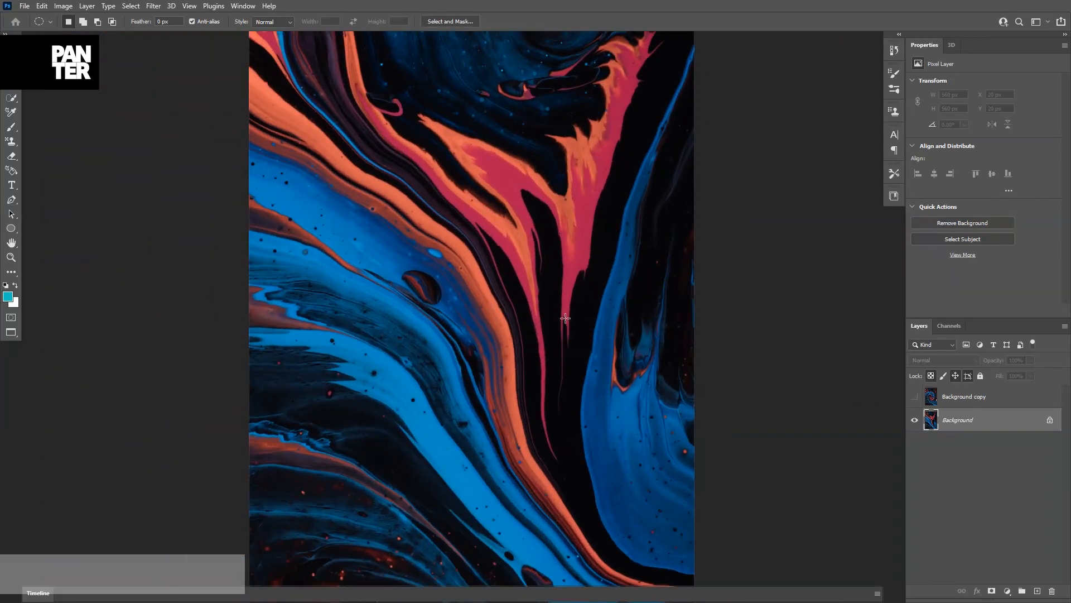
{"action": "scroll", "coordinate": [565, 318], "scroll_direction": "down", "scroll_amount": 1}
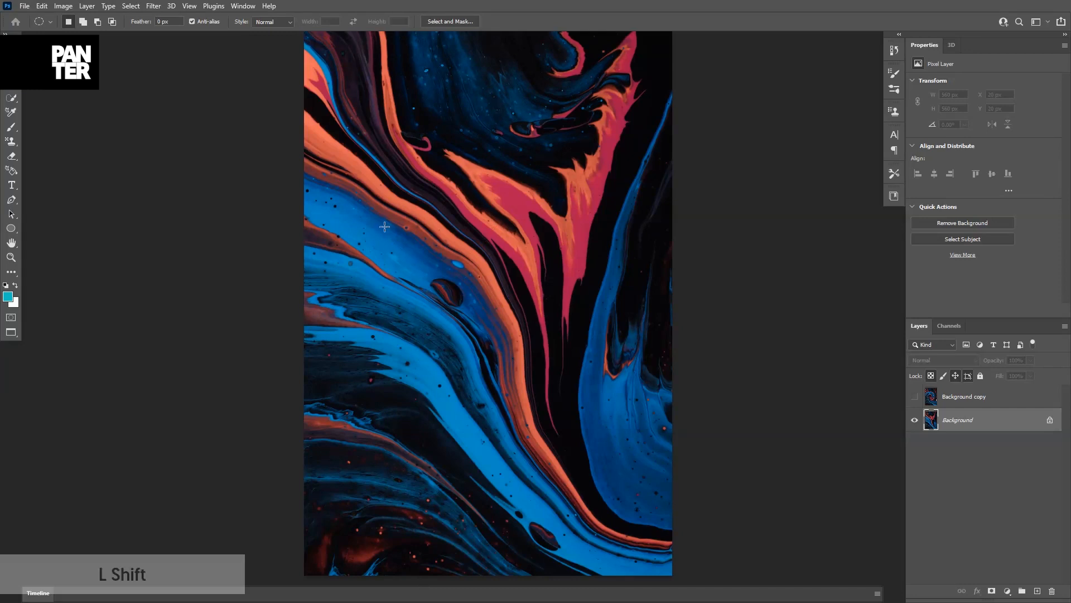
{"action": "left_click_drag", "start_coordinate": [376, 229], "coordinate": [589, 408]}
{"action": "left_click_drag", "start_coordinate": [469, 312], "coordinate": [462, 287]}
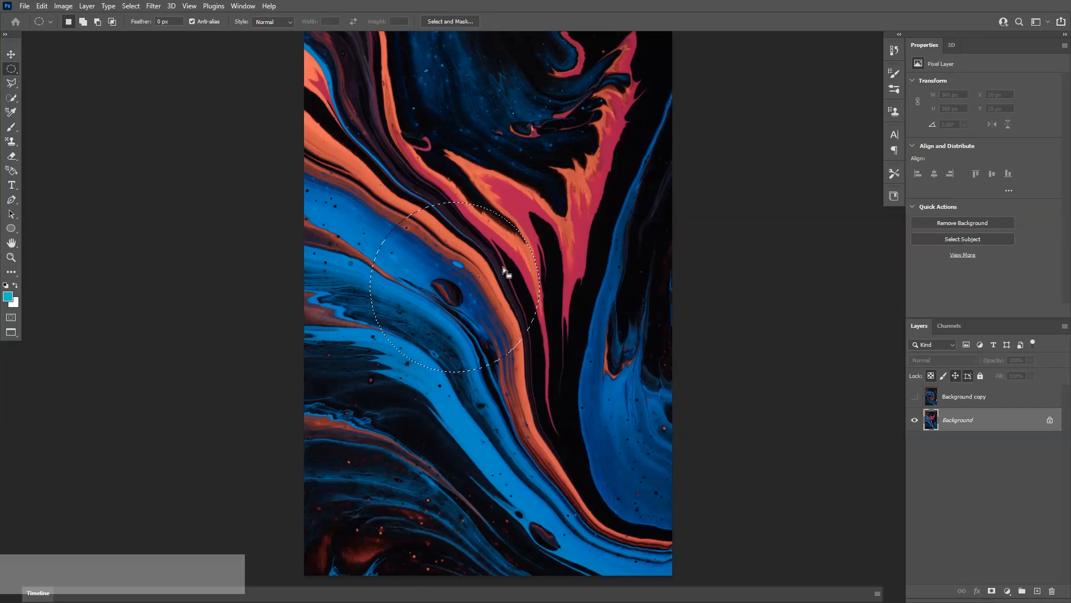
{"action": "key", "text": "ctrl+v"}
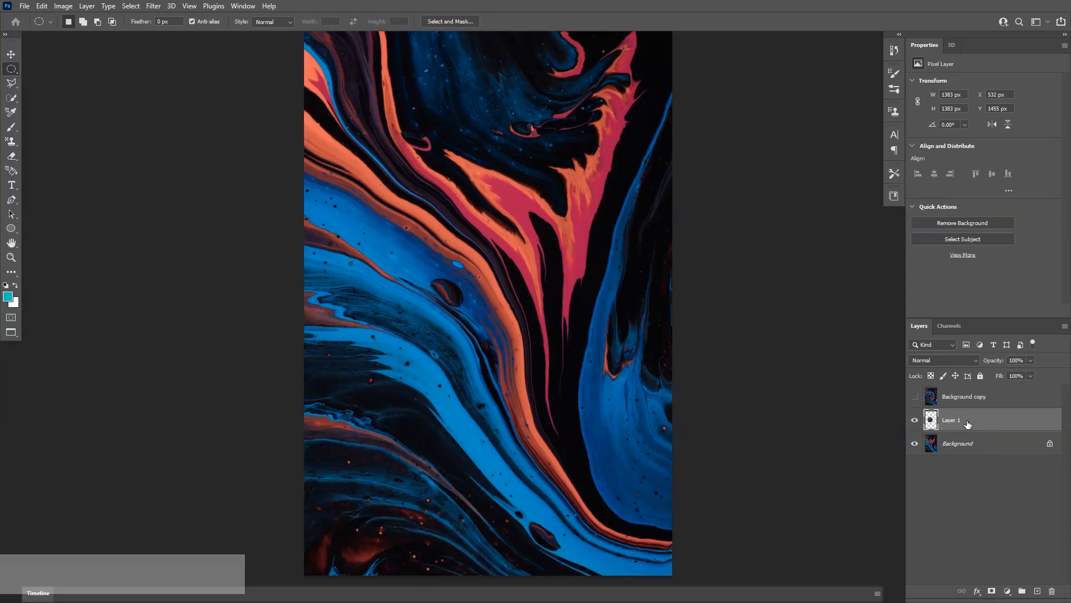
Select the entire canvas with the pasted circle layer active, and try starting a new document.
{"action": "key", "text": "v"}
{"action": "key", "text": "ctrl+a"}
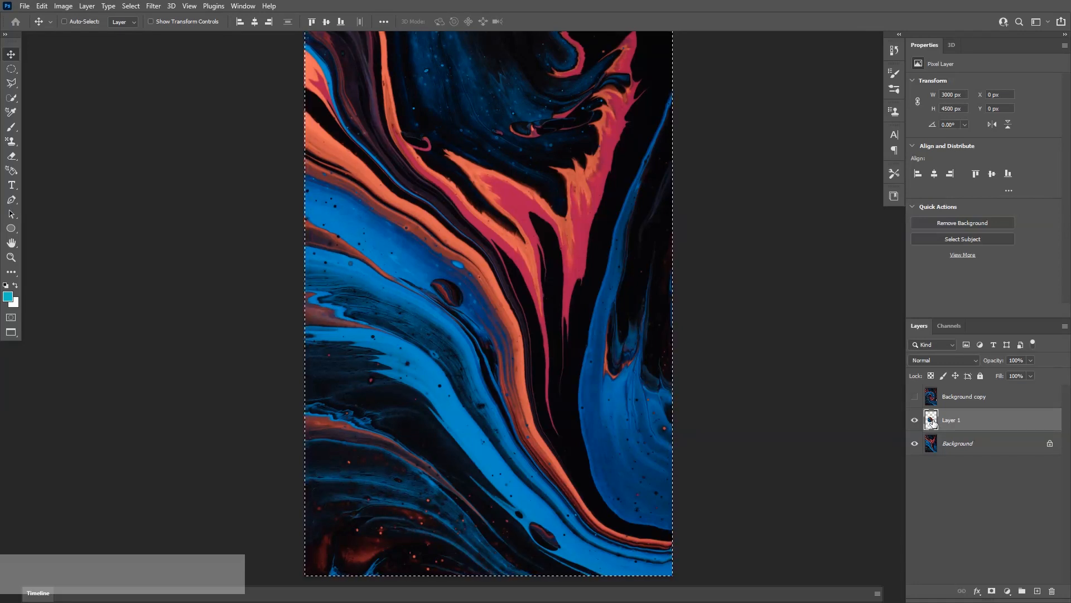
{"action": "key", "text": "ctrl"}
{"action": "key", "text": "ctrl+n"}
{"action": "key", "text": "Escape"}
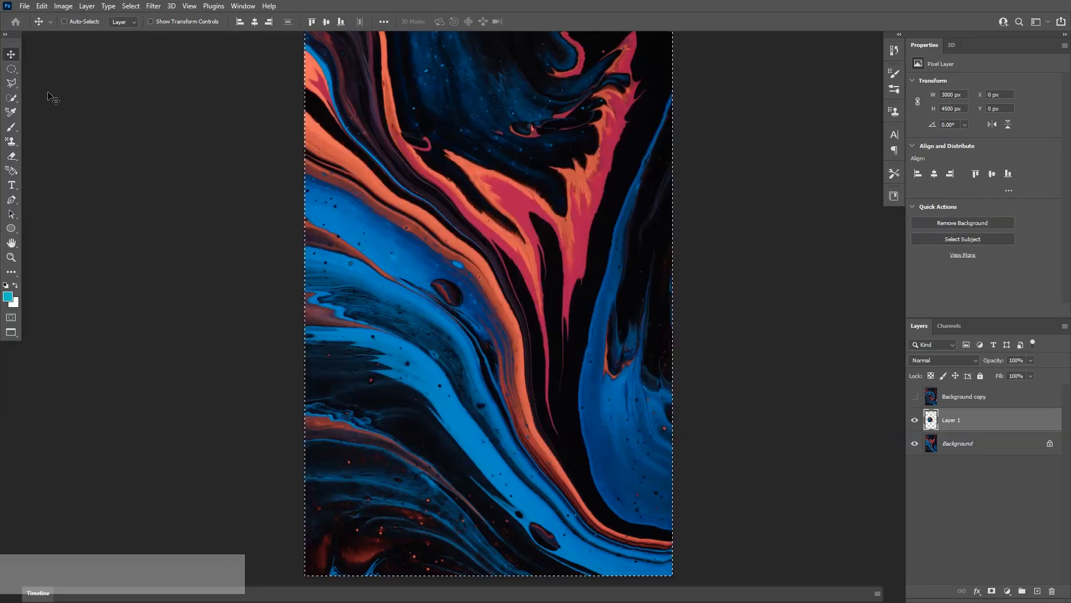
Create a 1383 × 1383 px document at 72 ppi with a white background and paste the copied circle into it.
{"action": "left_click", "coordinate": [23, 6]}
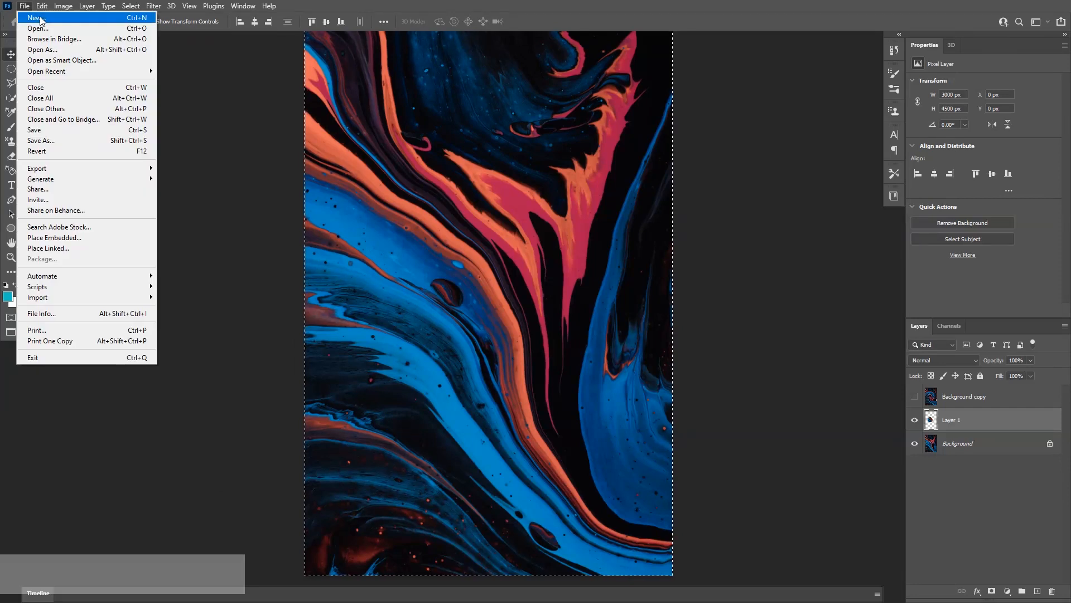
{"action": "left_click", "coordinate": [34, 17]}
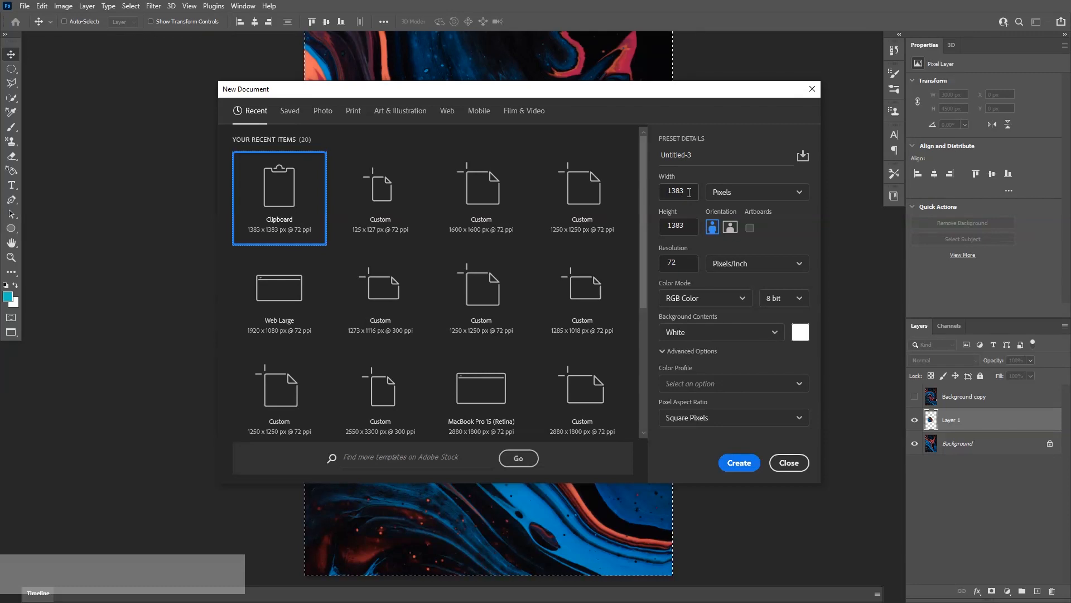
{"action": "double_click", "coordinate": [687, 189]}
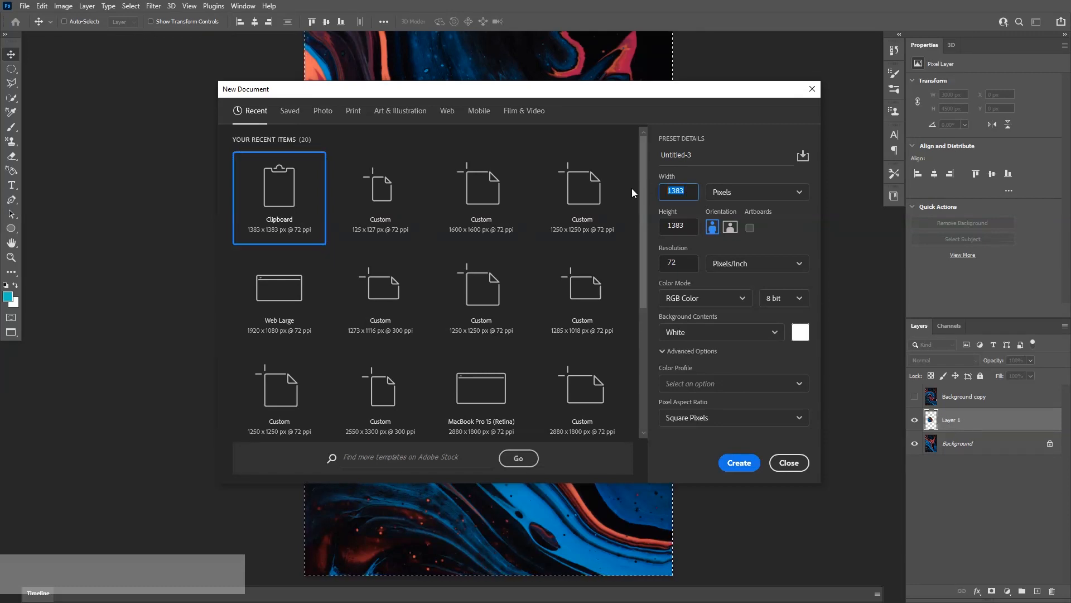
{"action": "left_click", "coordinate": [734, 471]}
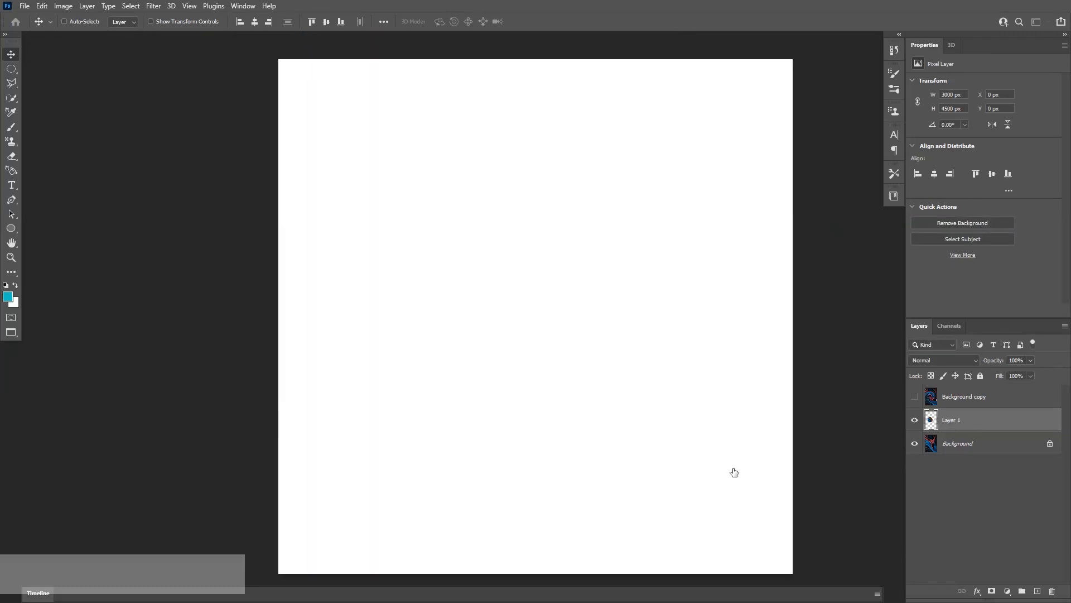
{"action": "key", "text": "ctrl+v"}
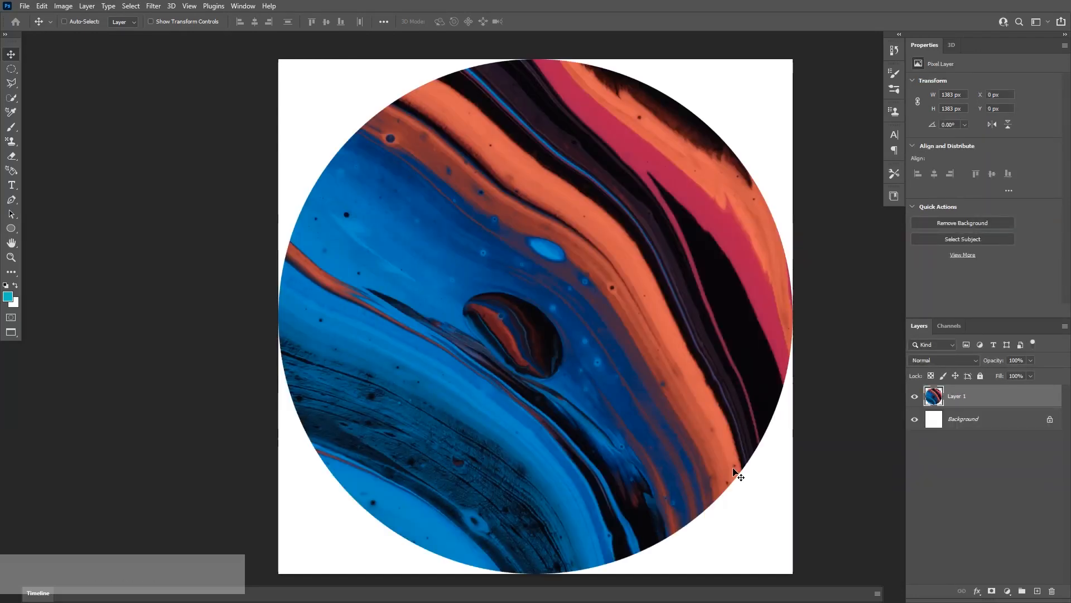
Hide the white Background layer and save the circle as the PNG file Untitled-3 in the Java folder.
{"action": "key", "text": "ctrl+shift"}
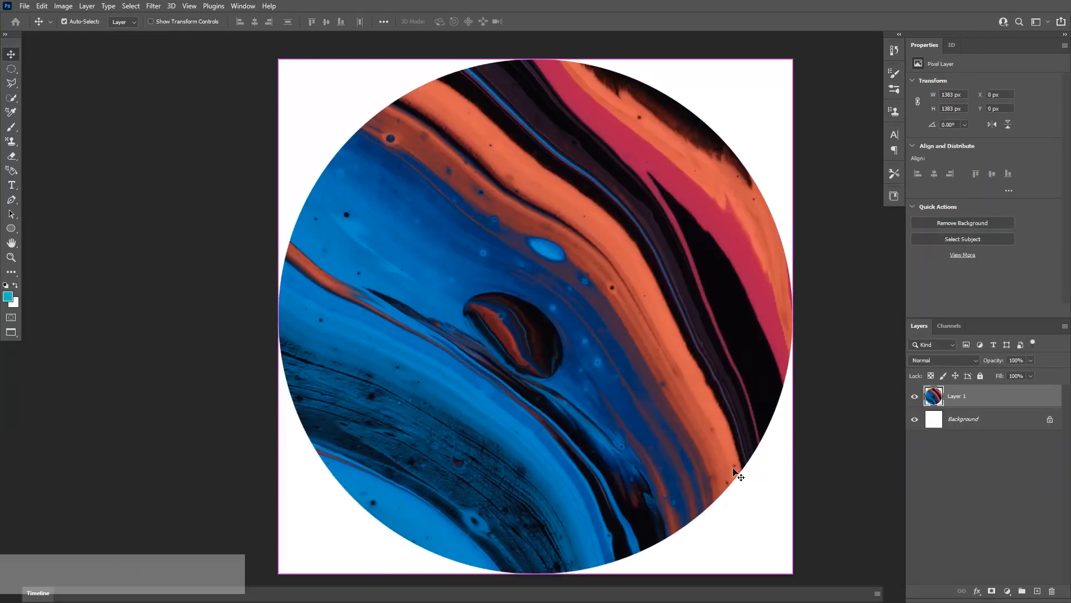
{"action": "left_click", "coordinate": [981, 420]}
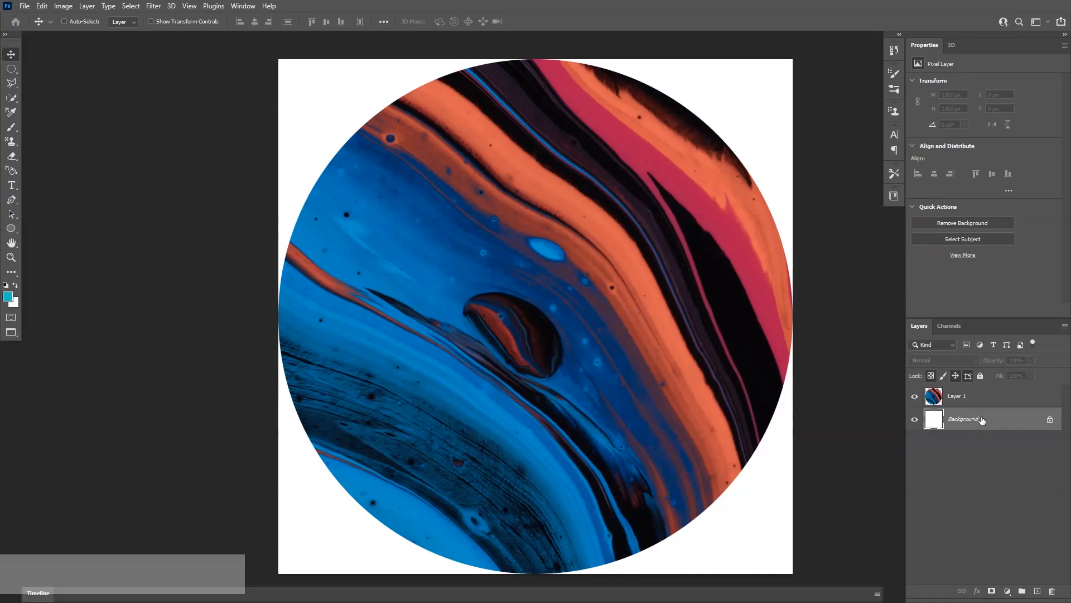
{"action": "left_click", "coordinate": [916, 419]}
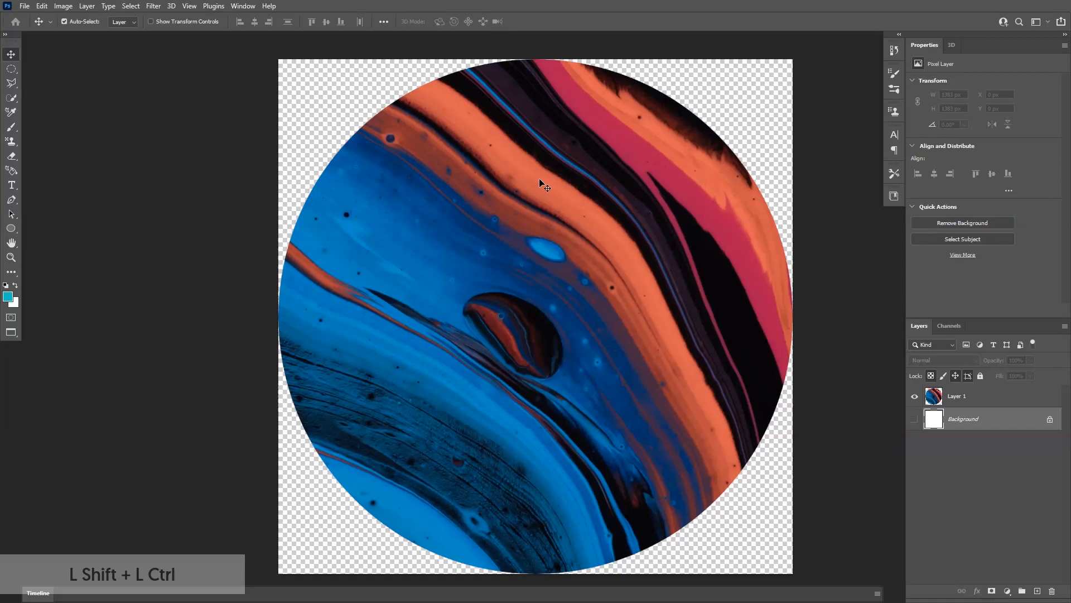
{"action": "key", "text": "ctrl+shift+s"}
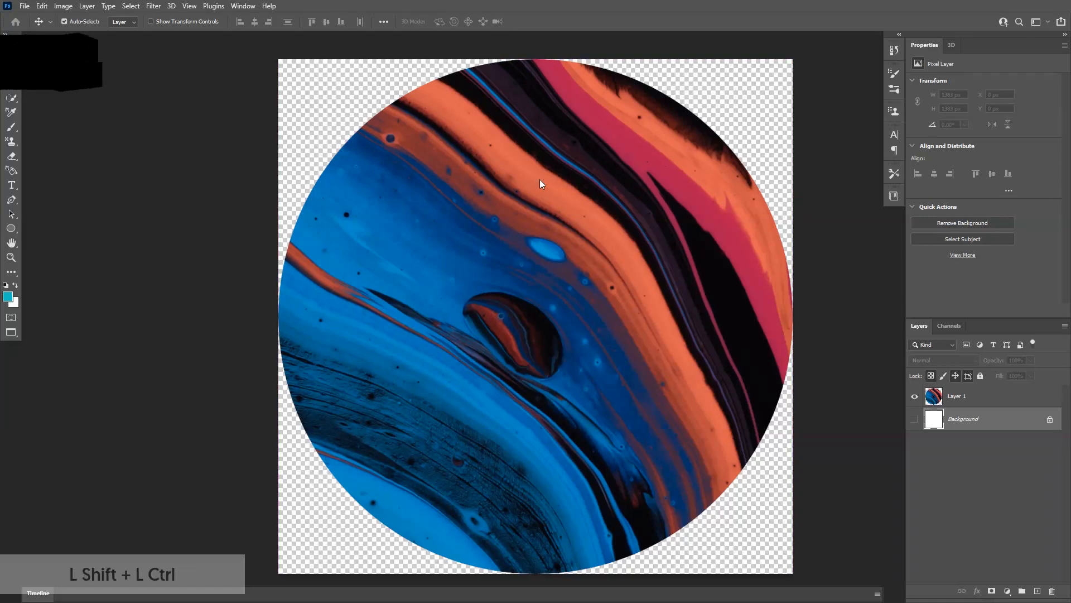
{"action": "left_click", "coordinate": [182, 406]}
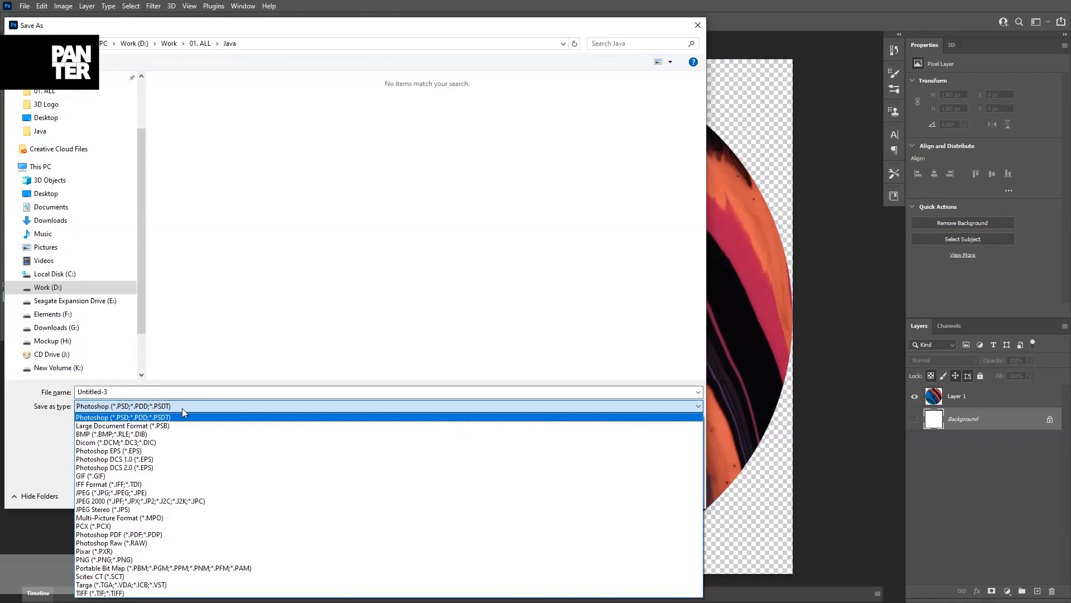
{"action": "left_click", "coordinate": [104, 559]}
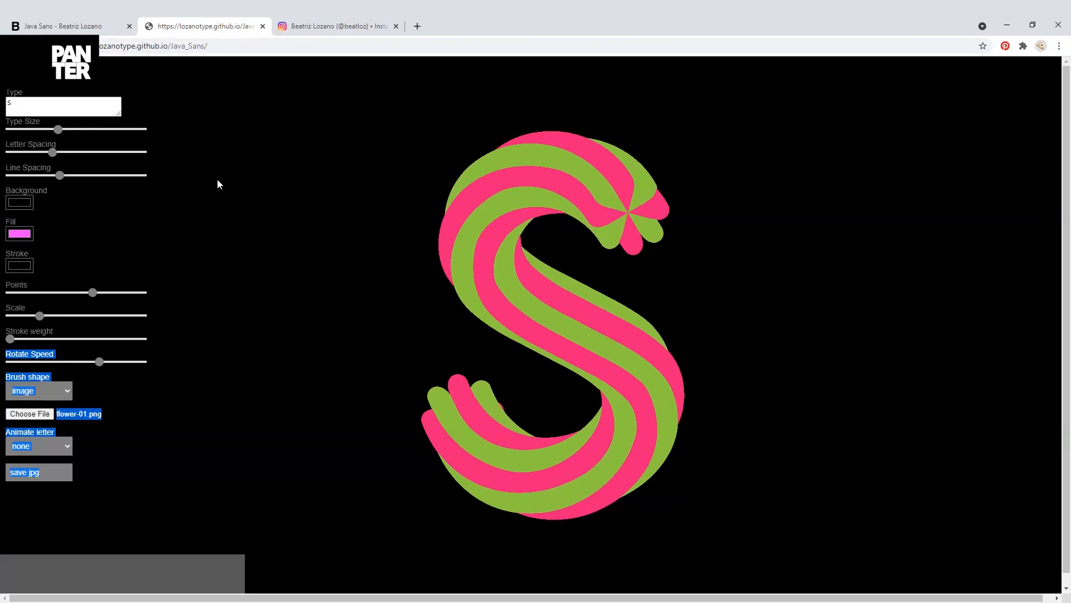
On the Java Sans page in the browser, load Untitled-3.png as the brush image and raise Points to the maximum.
{"action": "left_click", "coordinate": [169, 403]}
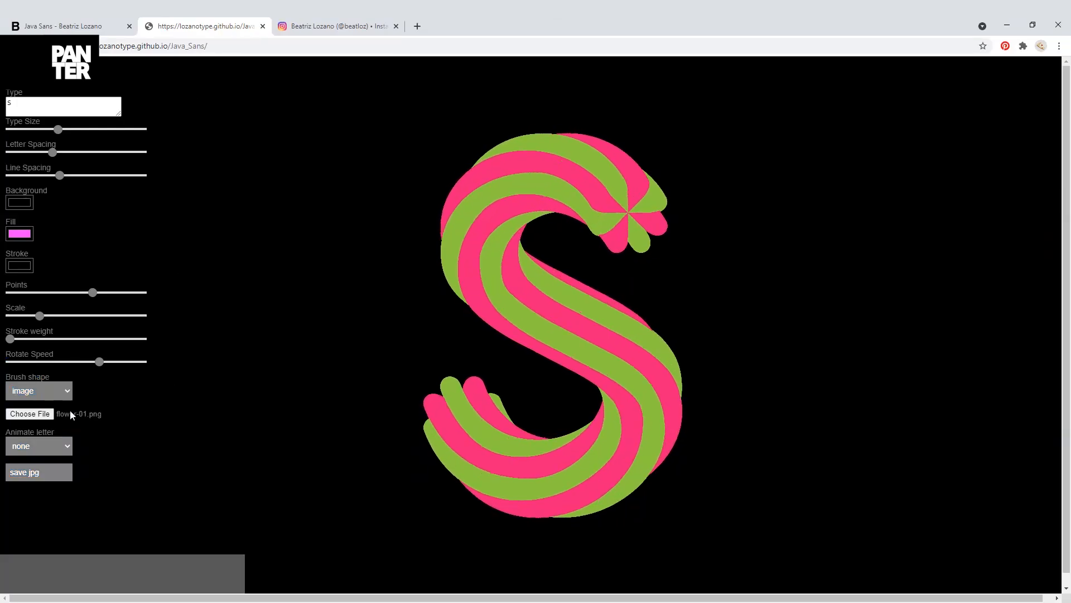
{"action": "left_click", "coordinate": [37, 416]}
{"action": "double_click", "coordinate": [349, 103]}
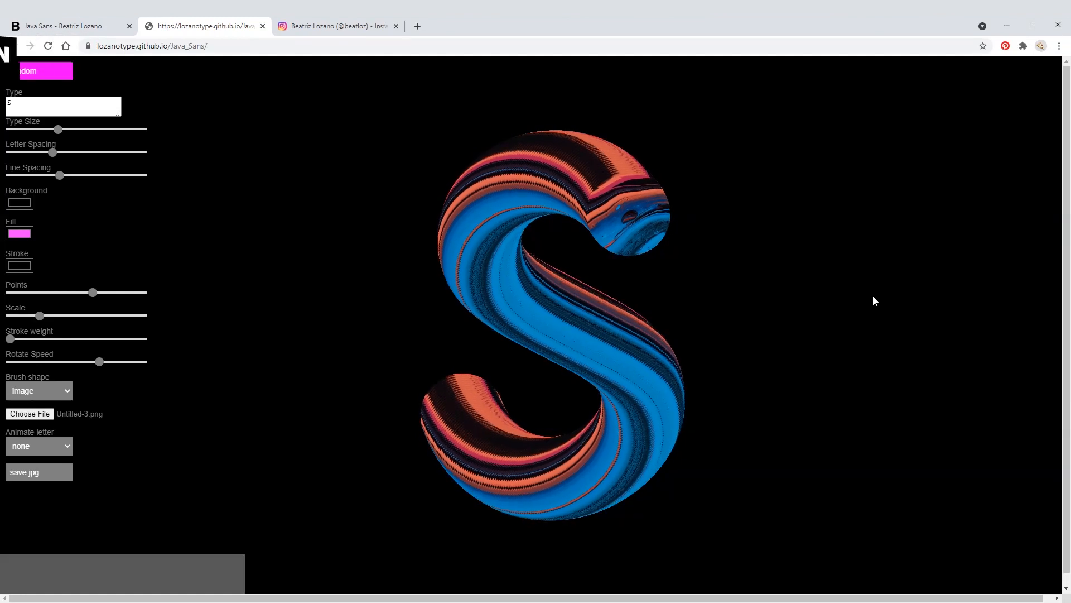
{"action": "mouse_move", "coordinate": [94, 293]}
{"action": "left_mouse_down"}
{"action": "mouse_move", "coordinate": [12, 300]}
{"action": "mouse_move", "coordinate": [262, 387]}
{"action": "left_mouse_up"}
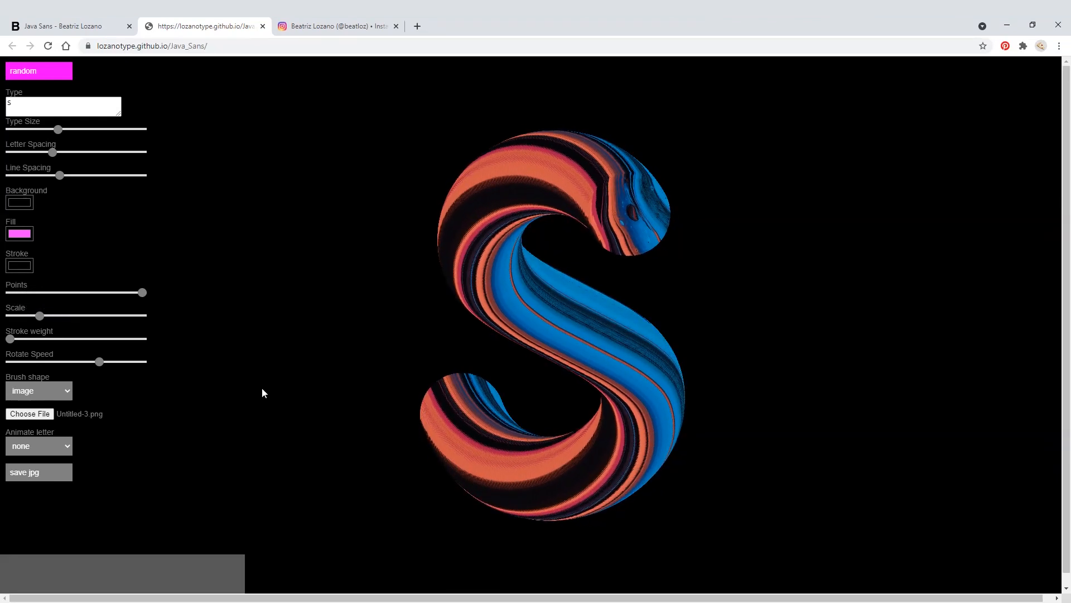